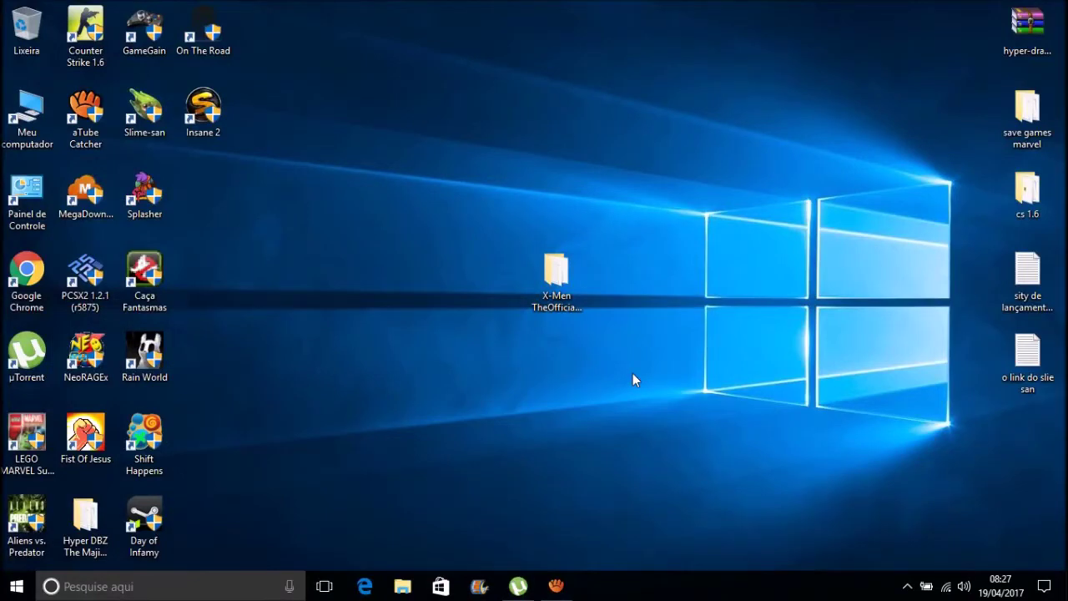
pyautogui.click(556, 275)
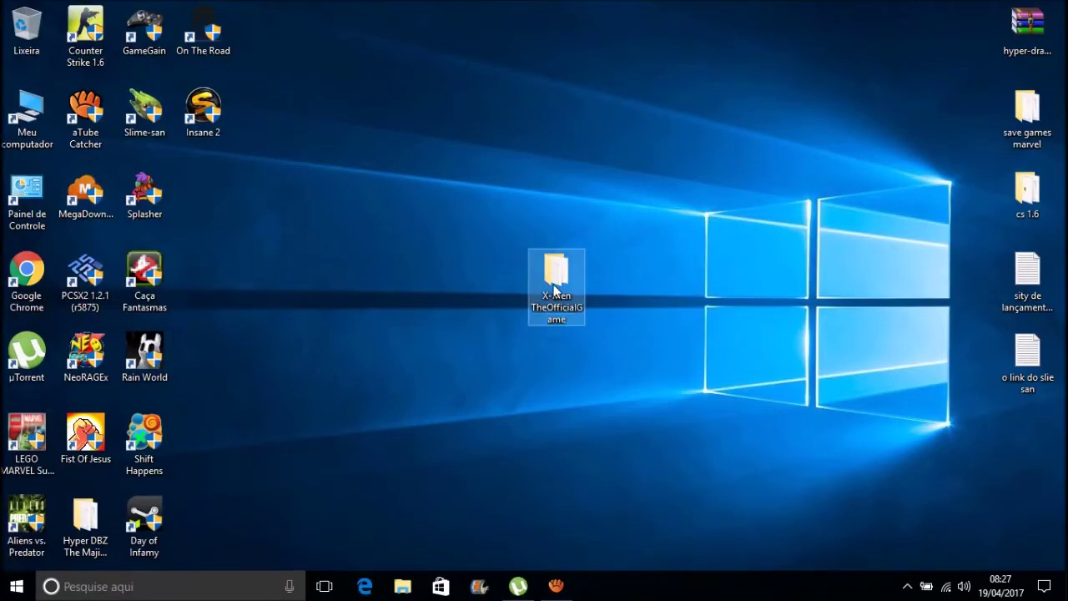
pyautogui.moveTo(603, 372); pyautogui.dragTo(509, 209)
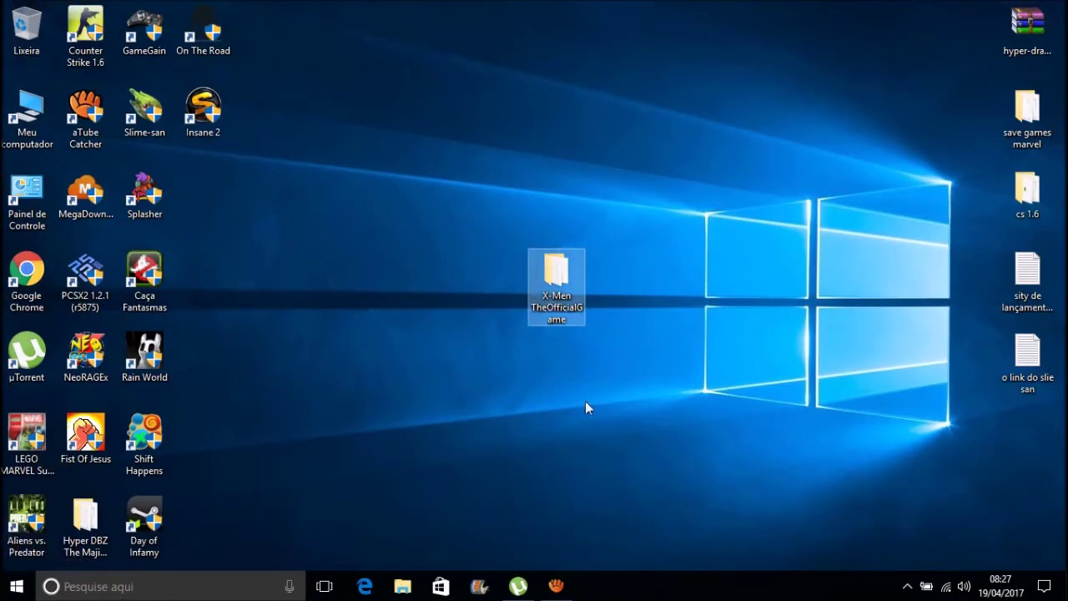
pyautogui.moveTo(585, 400); pyautogui.dragTo(509, 196)
pyautogui.moveTo(620, 393); pyautogui.dragTo(467, 200)
pyautogui.click(674, 422)
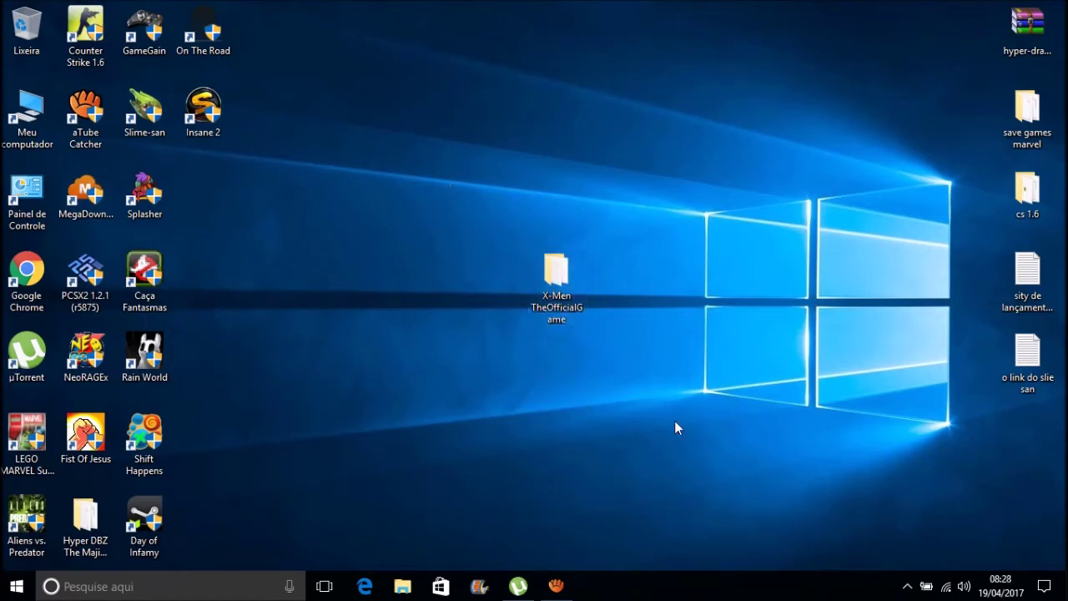
pyautogui.click(555, 314)
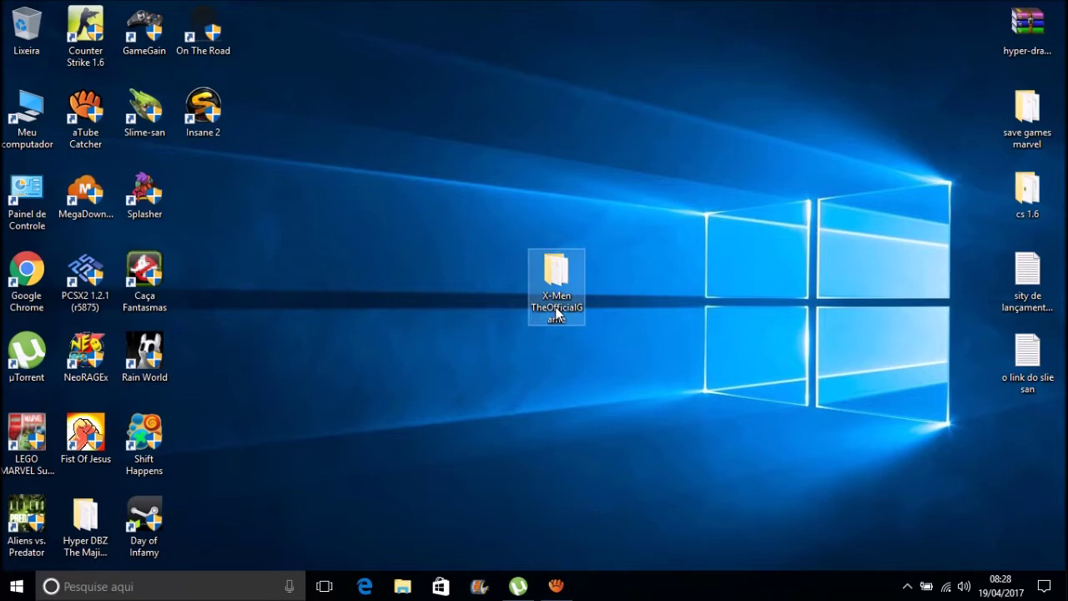
pyautogui.click(597, 337)
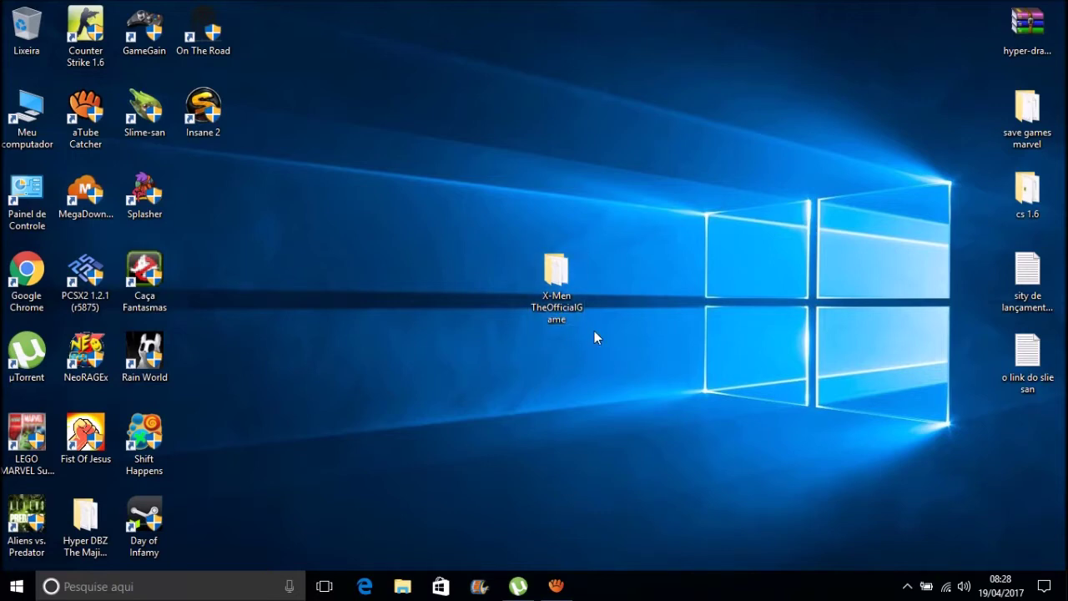
pyautogui.click(546, 280)
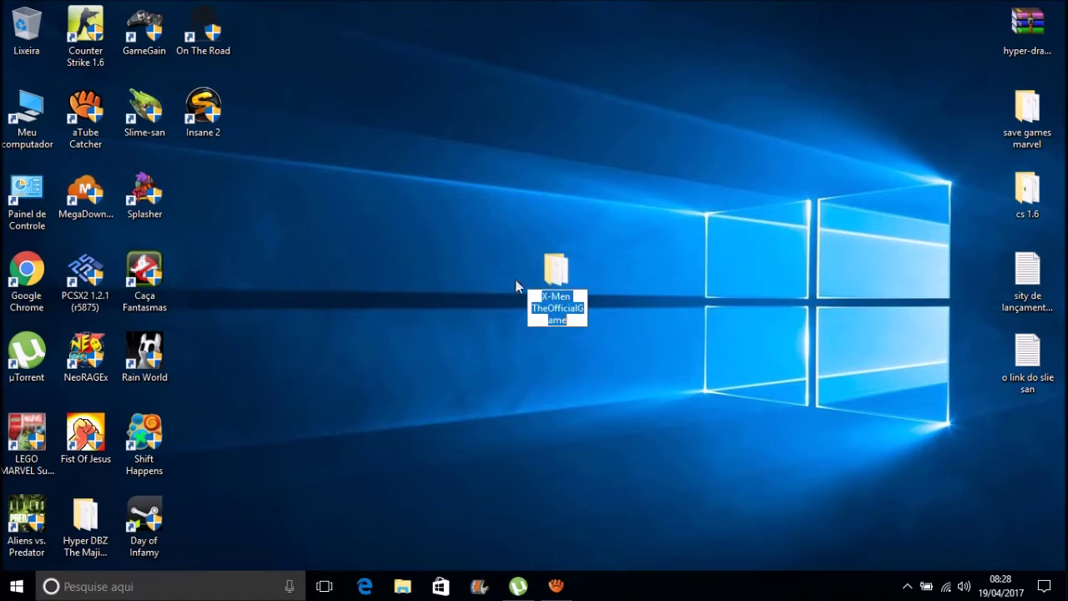
pyautogui.click(637, 374)
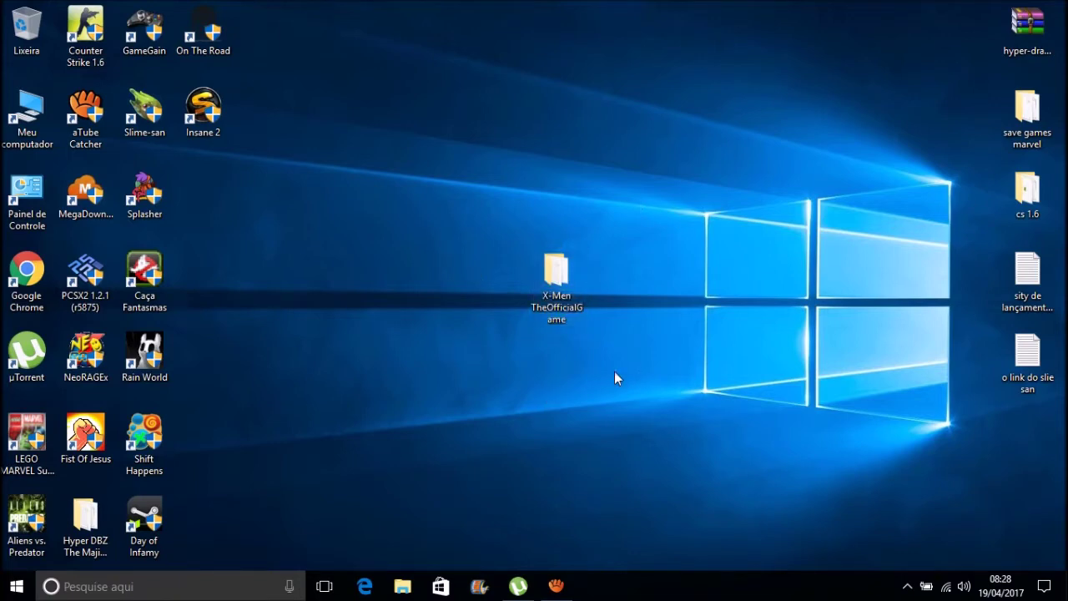
pyautogui.click(556, 284)
pyautogui.click(473, 168)
# Open the X-Men TheOfficialGame folder on the desktop
pyautogui.doubleClick(555, 292)
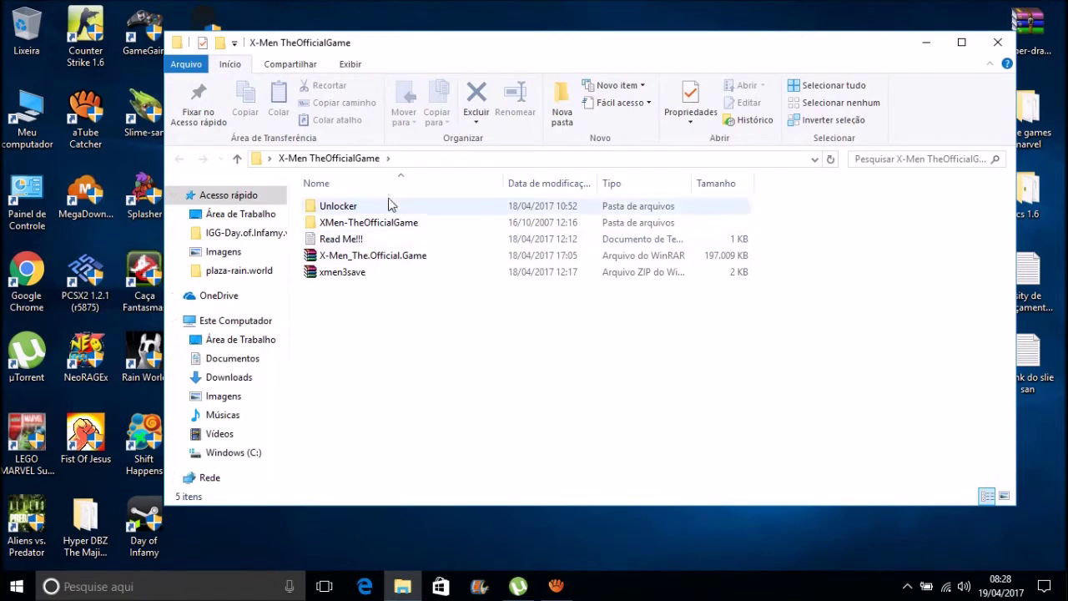
pyautogui.click(332, 259)
pyautogui.click(386, 352)
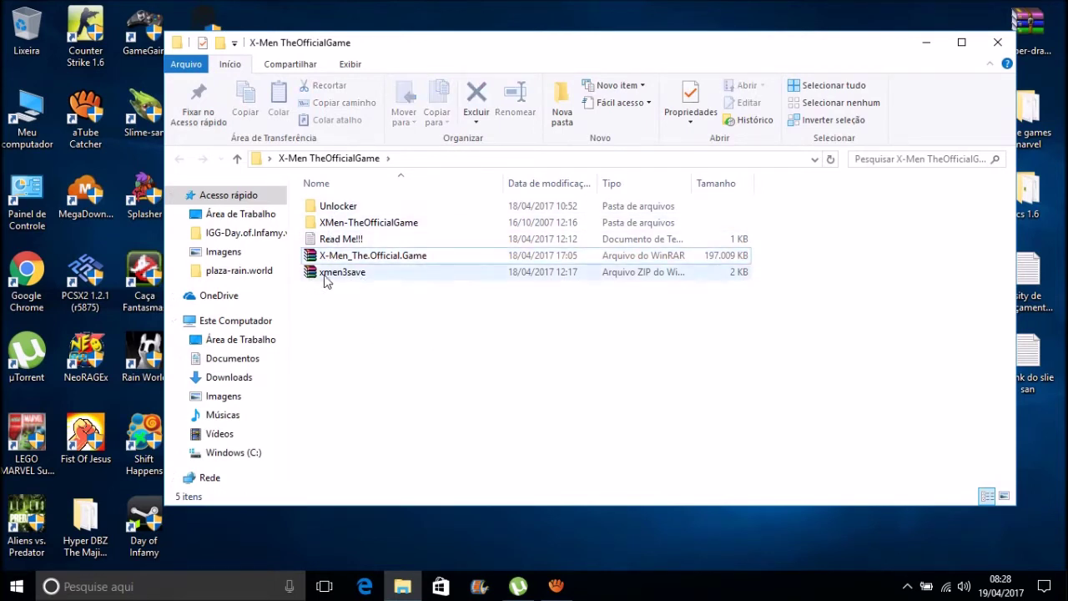
pyautogui.click(375, 281)
pyautogui.click(424, 339)
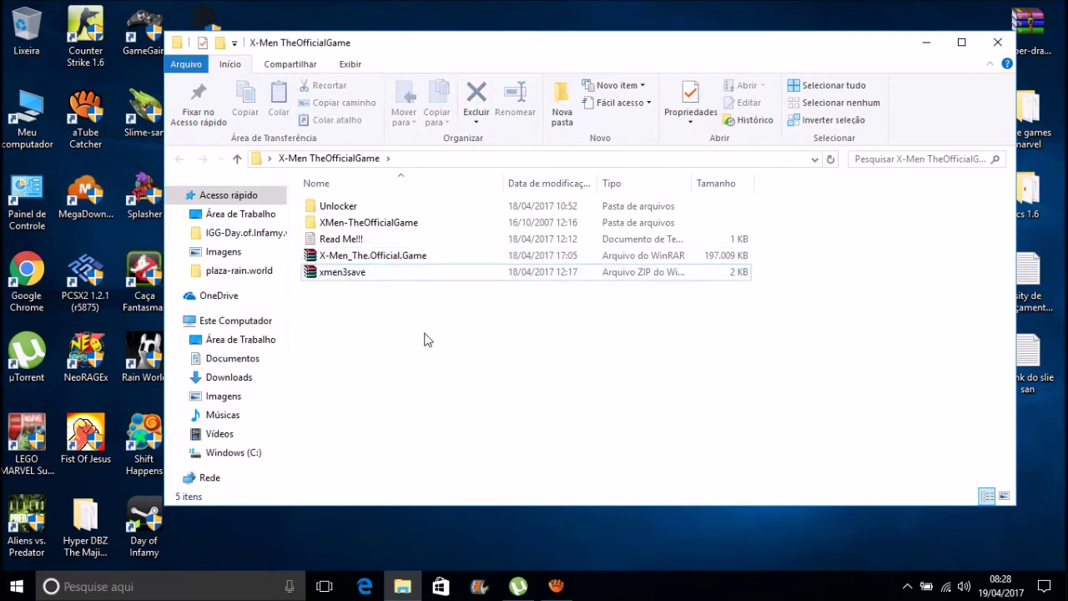
# Look inside the Unlocker folder and its X-Men The Official Game subfolder, and return to the X-Men TheOfficialGame folder
pyautogui.doubleClick(340, 209)
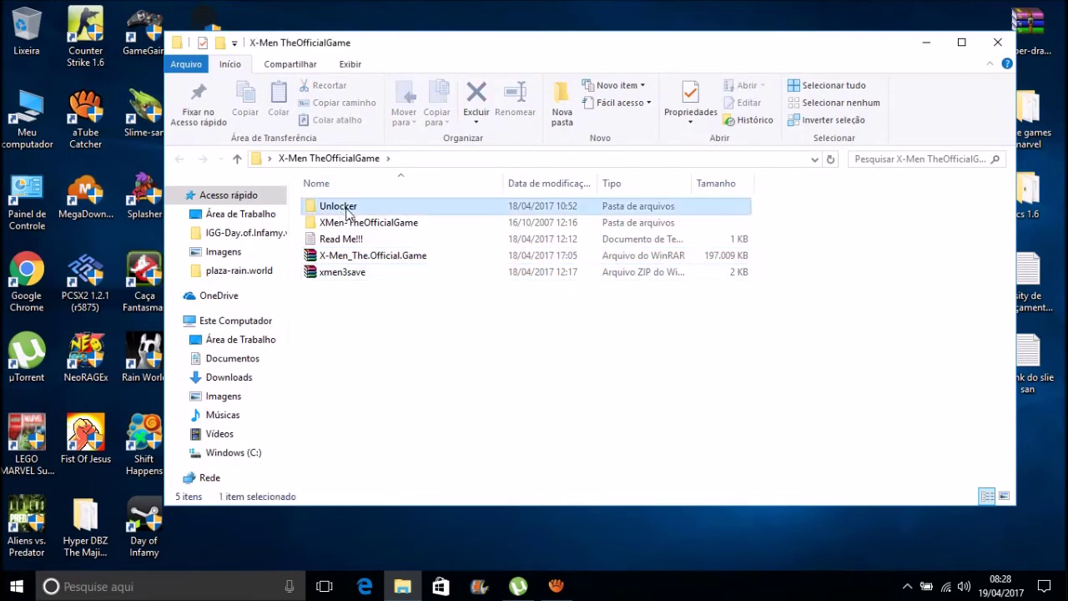
pyautogui.doubleClick(337, 210)
pyautogui.doubleClick(351, 208)
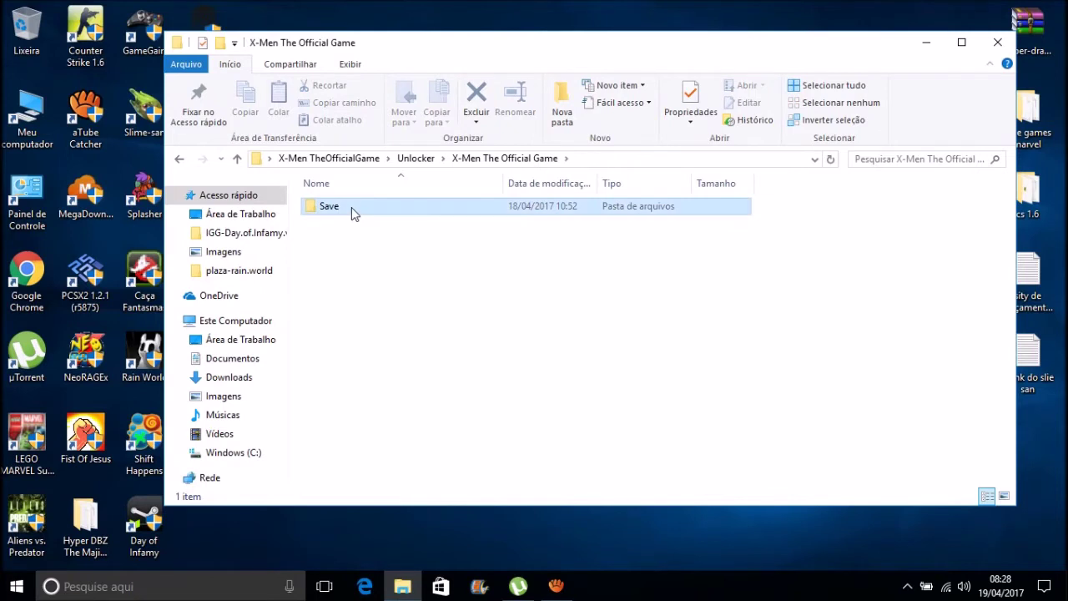
pyautogui.click(180, 158)
pyautogui.click(180, 159)
pyautogui.click(179, 159)
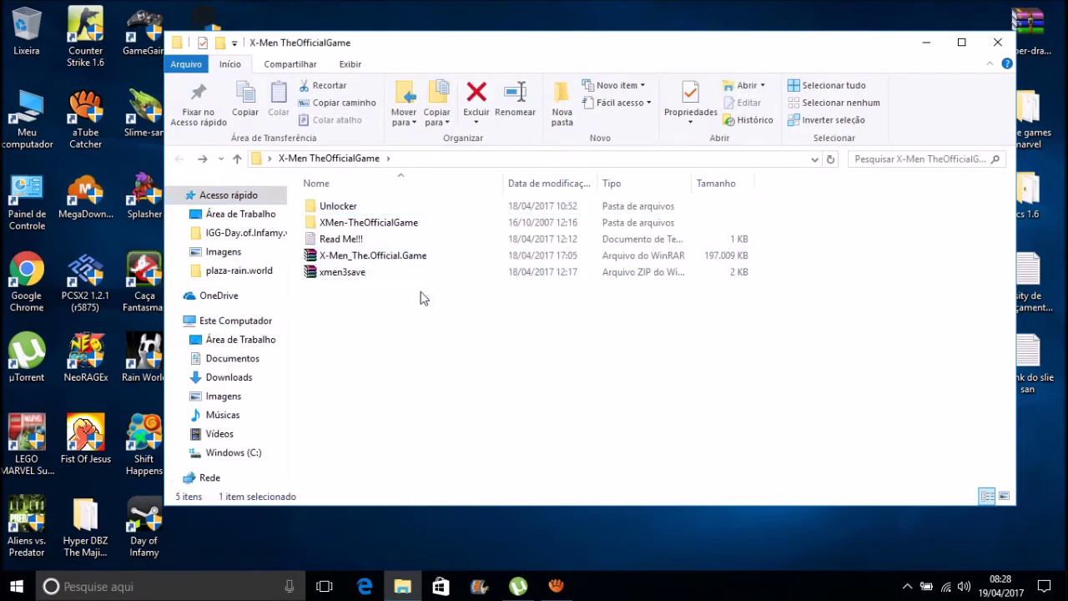
pyautogui.click(385, 260)
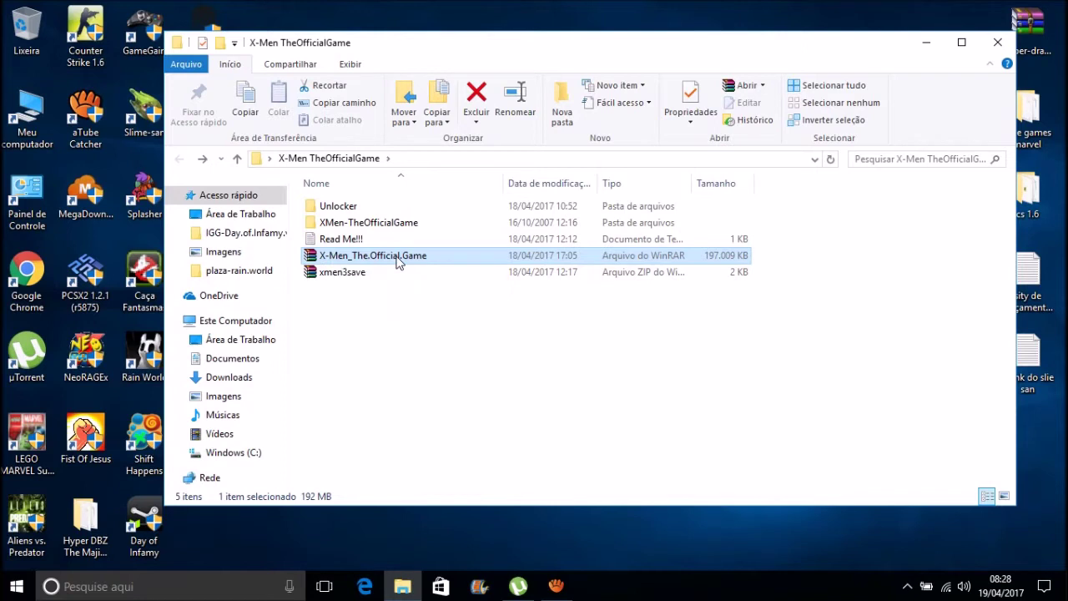
pyautogui.rightClick(312, 255)
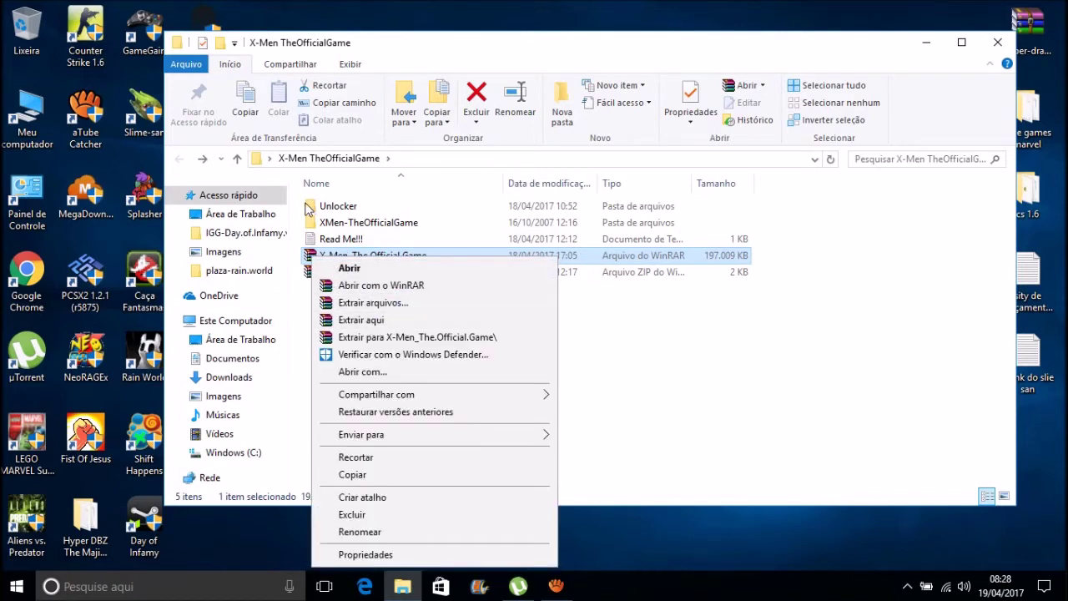
pyautogui.click(379, 231)
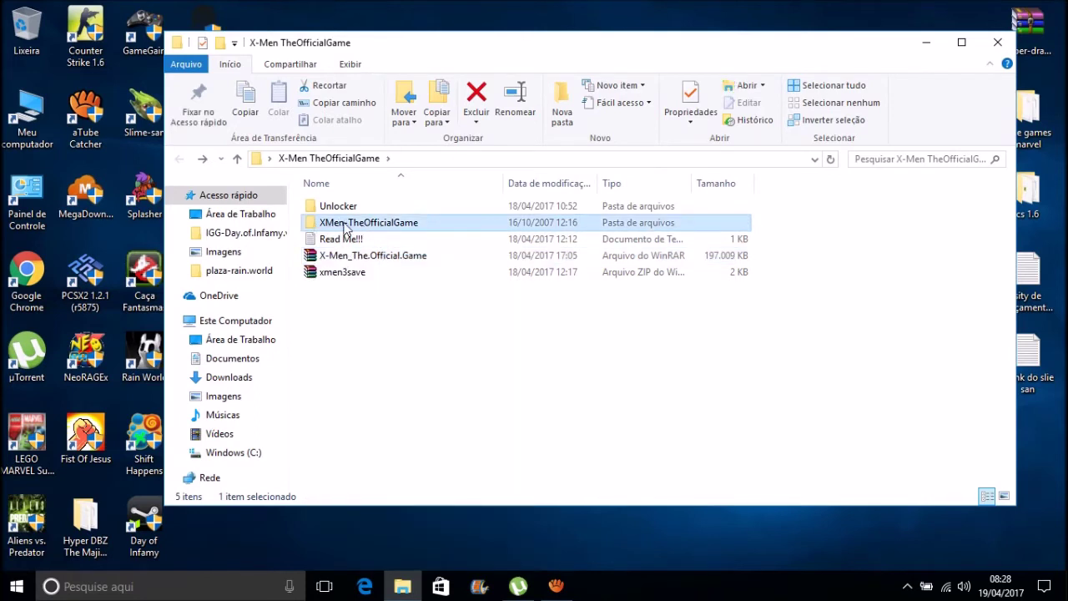
pyautogui.click(357, 257)
pyautogui.rightClick(358, 257)
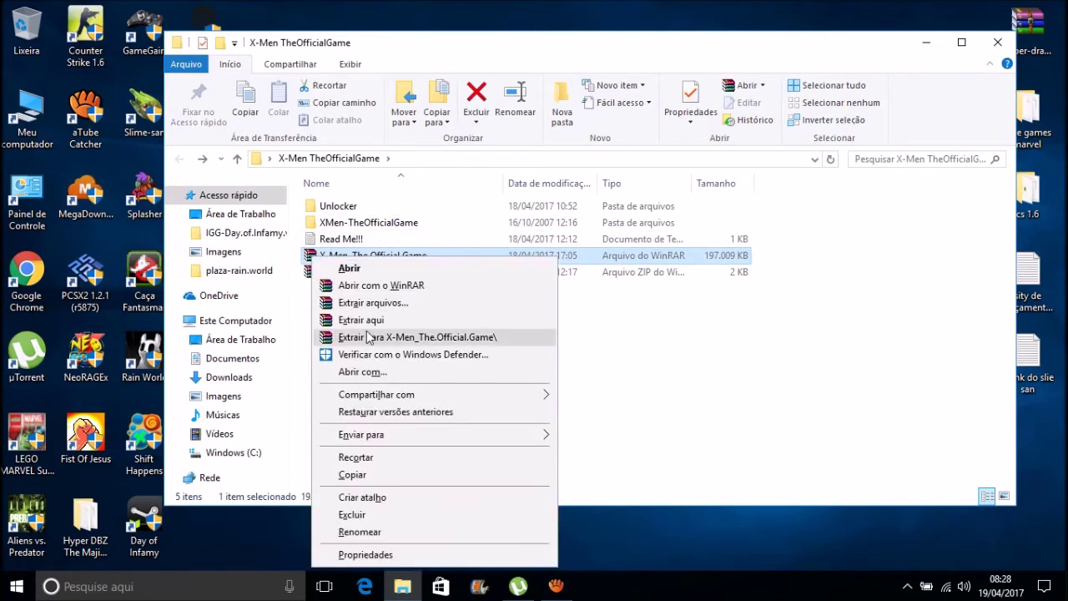
pyautogui.click(330, 240)
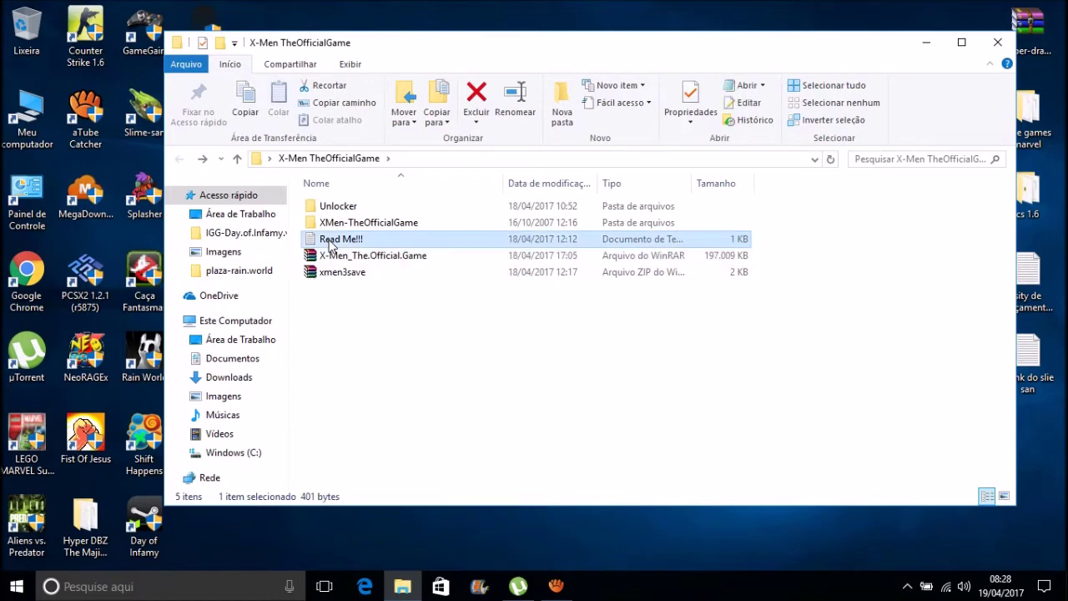
# Move the XMen-TheOfficialGame folder into Program Files (x86) on drive C:, granting administrator permission
pyautogui.click(400, 223)
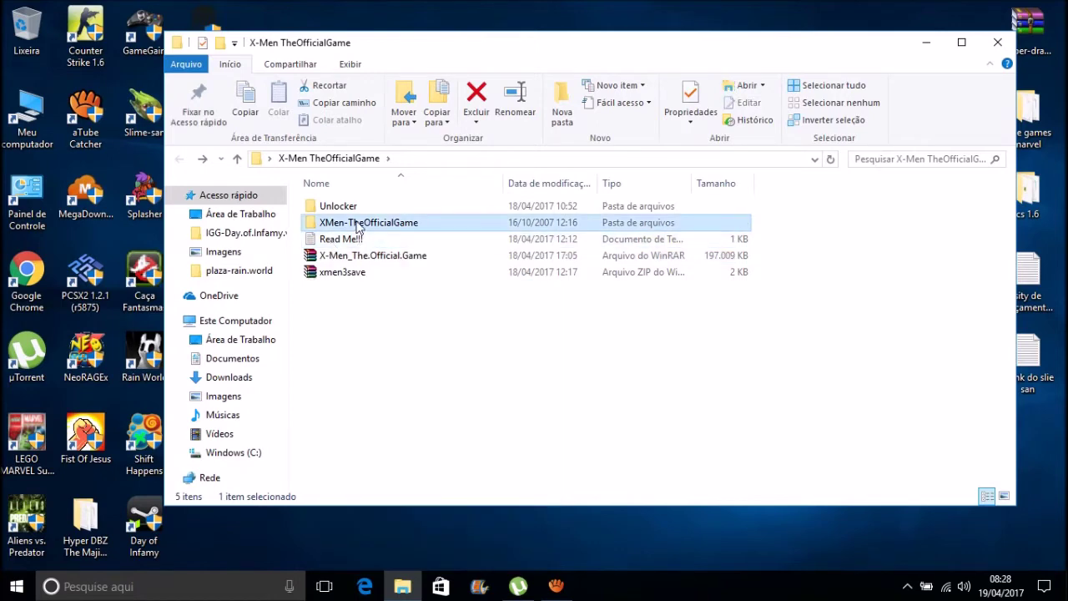
pyautogui.rightClick(310, 222)
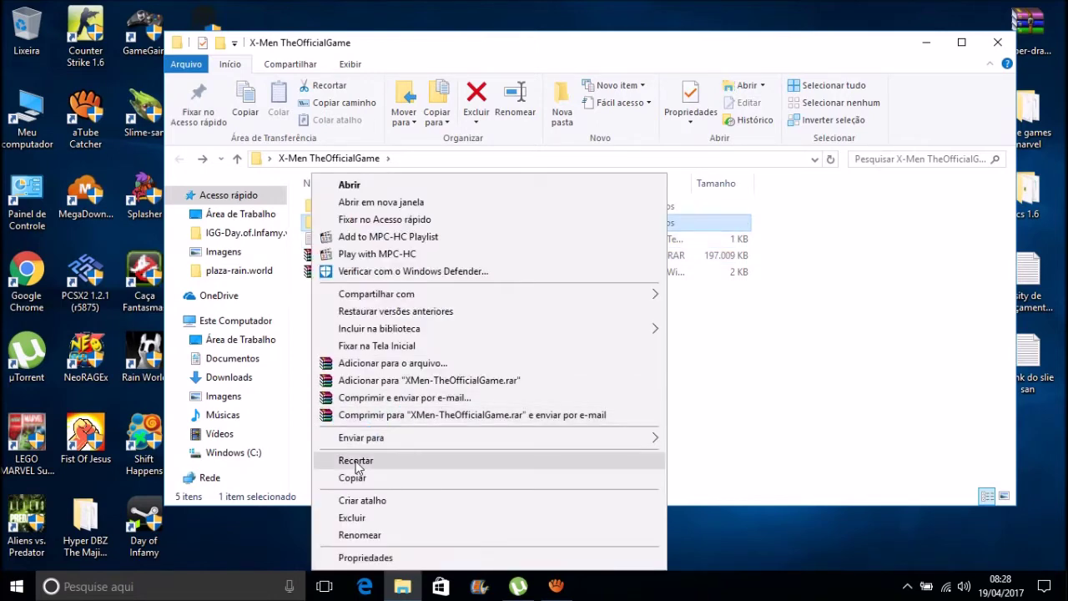
pyautogui.click(354, 461)
pyautogui.click(220, 322)
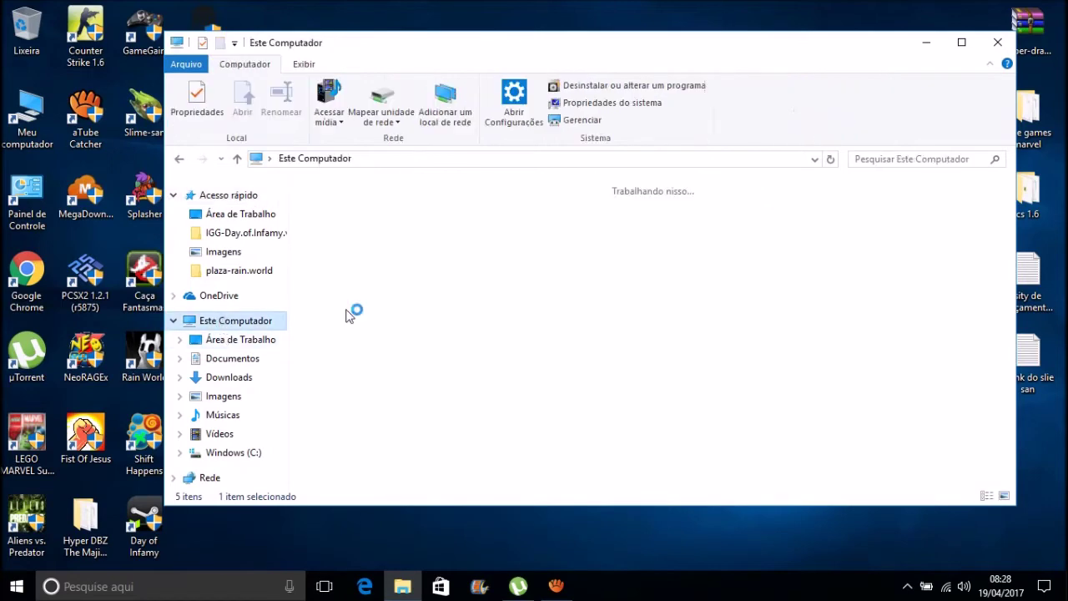
pyautogui.click(400, 345)
pyautogui.doubleClick(400, 346)
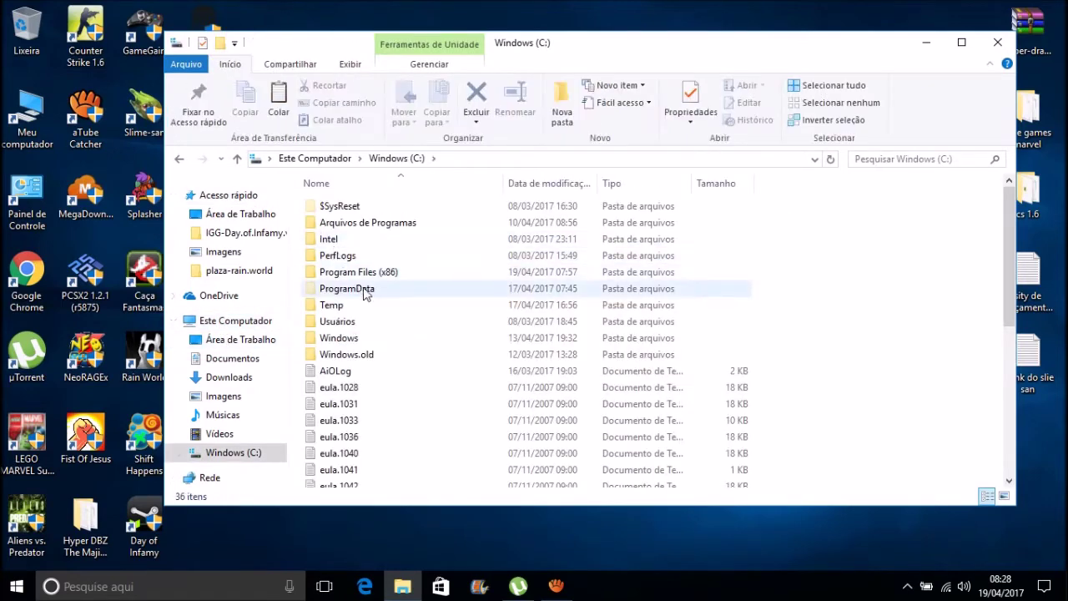
pyautogui.click(383, 279)
pyautogui.doubleClick(383, 280)
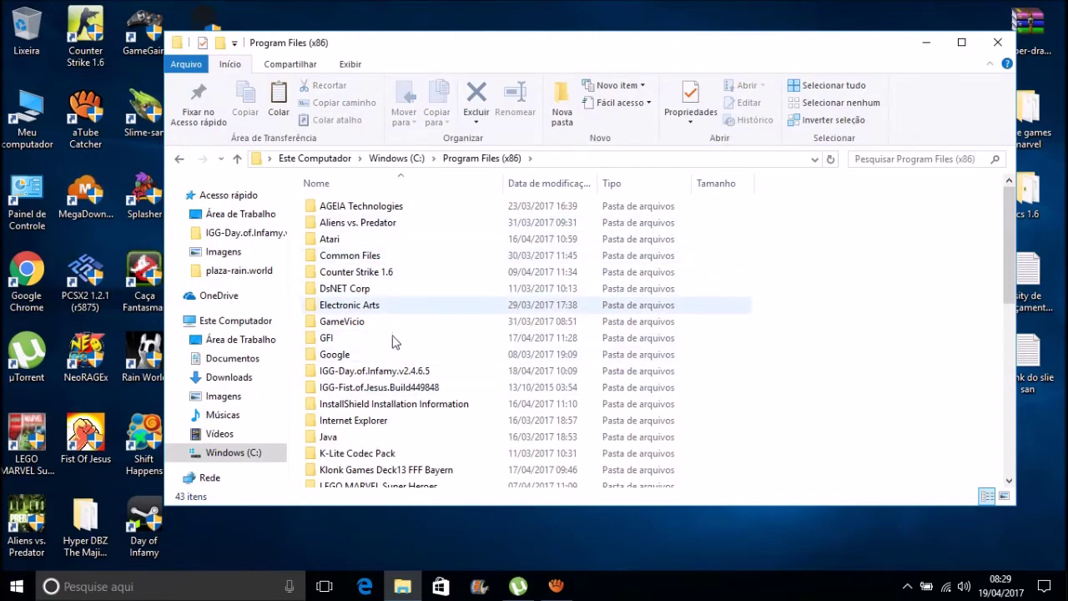
pyautogui.press('Menu')
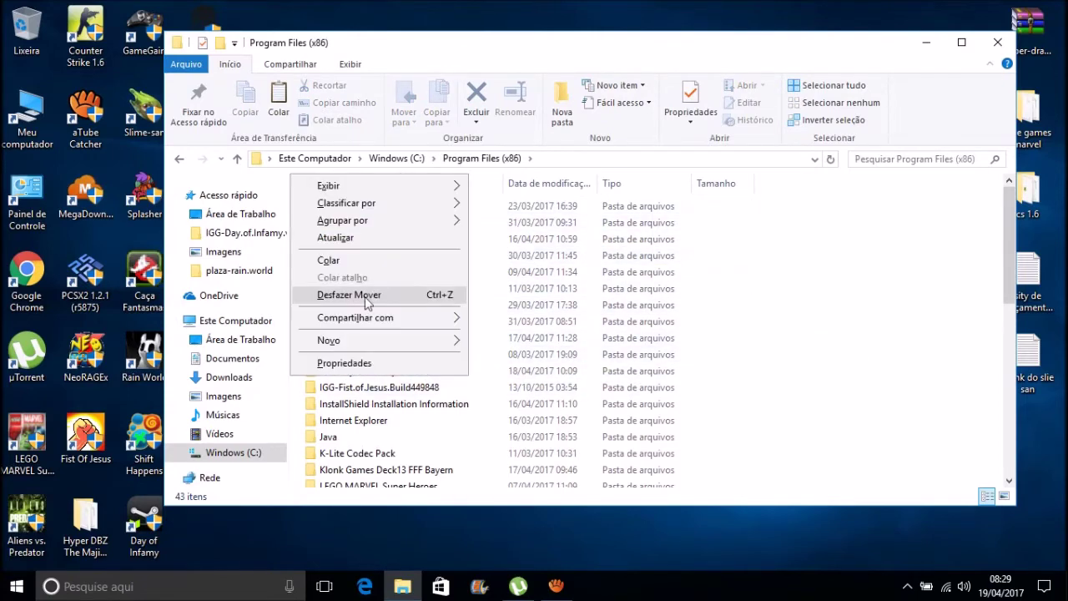
pyautogui.click(325, 263)
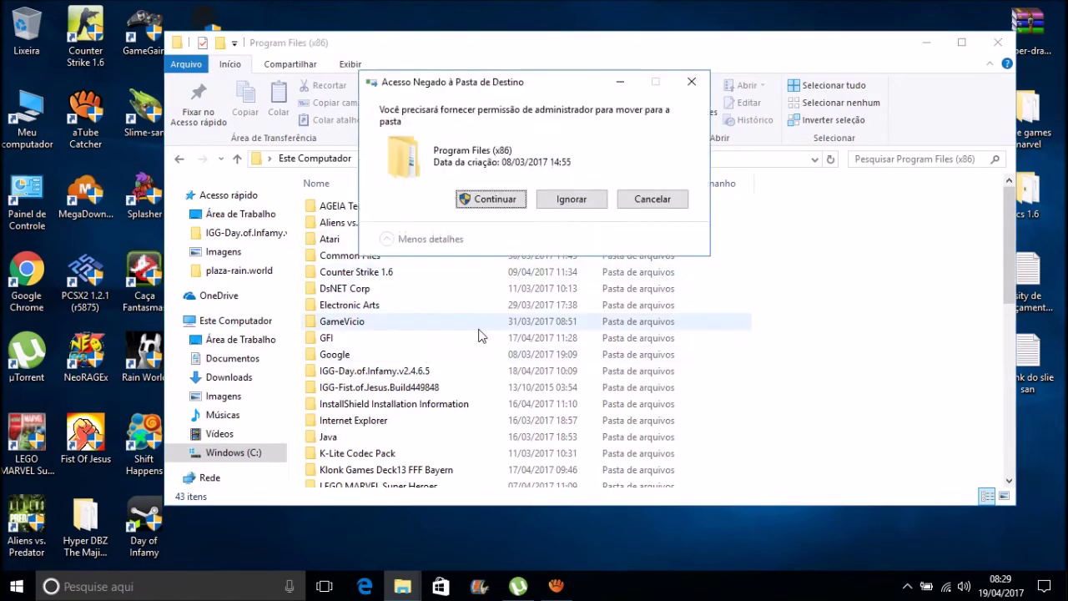
pyautogui.click(496, 198)
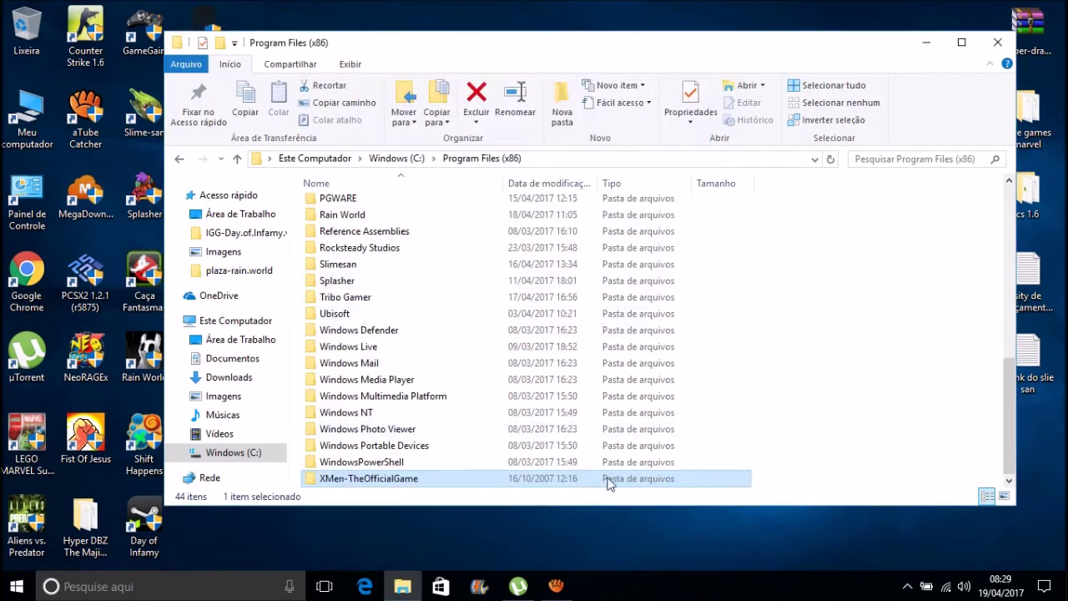
# Import the xmen registry entries file from the moved XMen-TheOfficialGame folder into the Windows registry
pyautogui.doubleClick(406, 479)
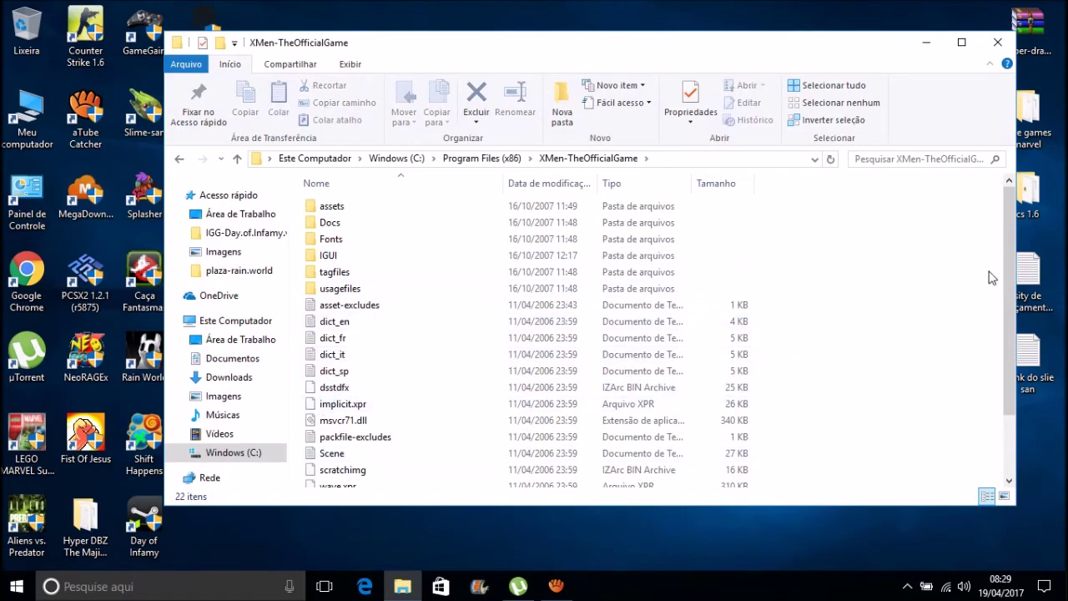
pyautogui.scroll(-3, 1002, 309)
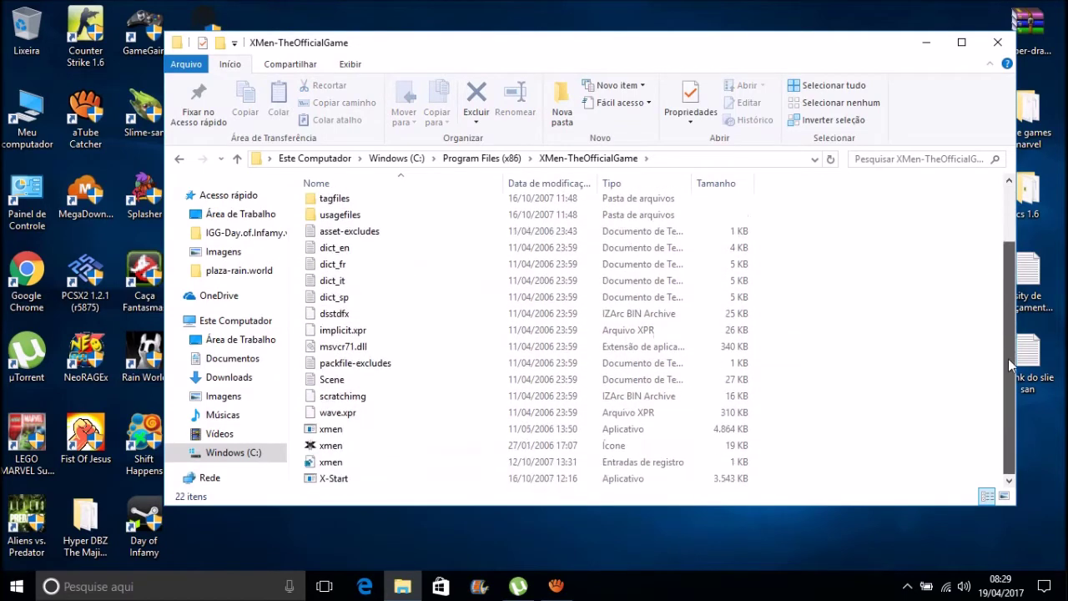
pyautogui.click(317, 461)
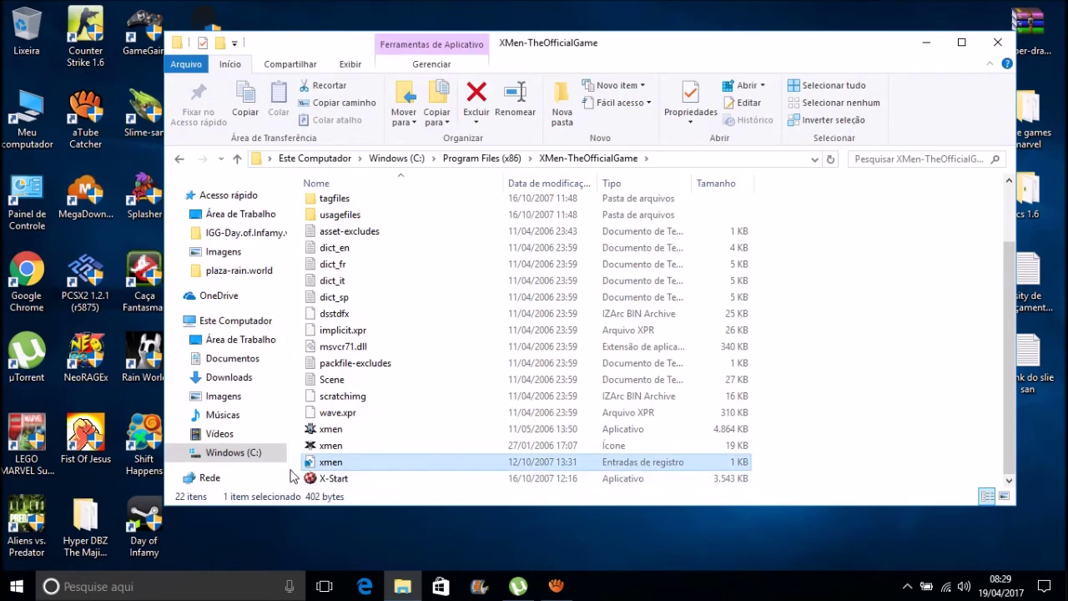
pyautogui.doubleClick(332, 469)
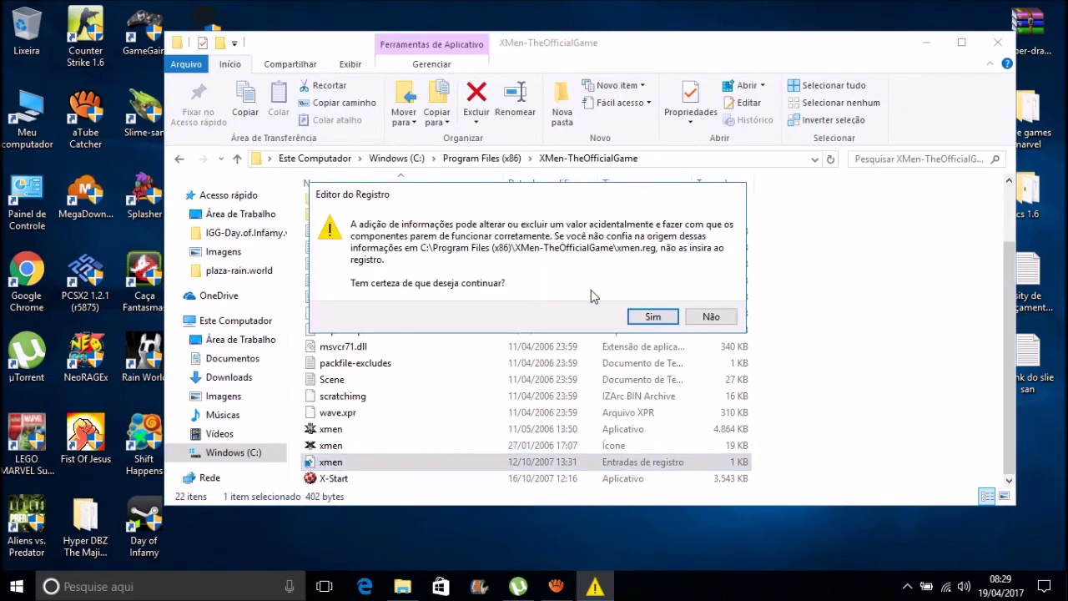
pyautogui.click(655, 321)
pyautogui.click(719, 297)
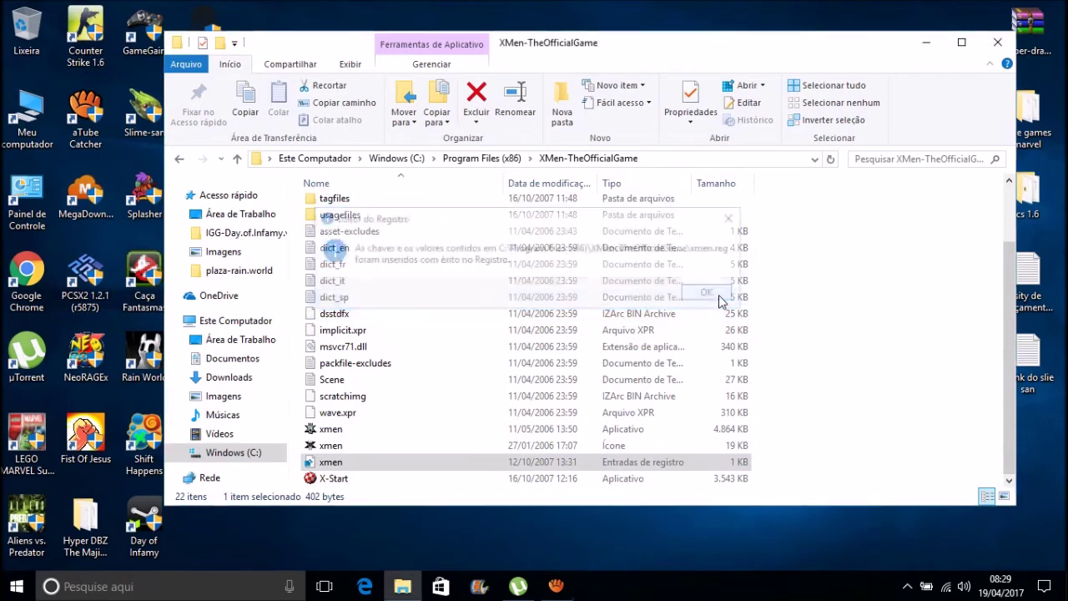
# Create a desktop shortcut for the xmen application and close the folder window
pyautogui.click(523, 429)
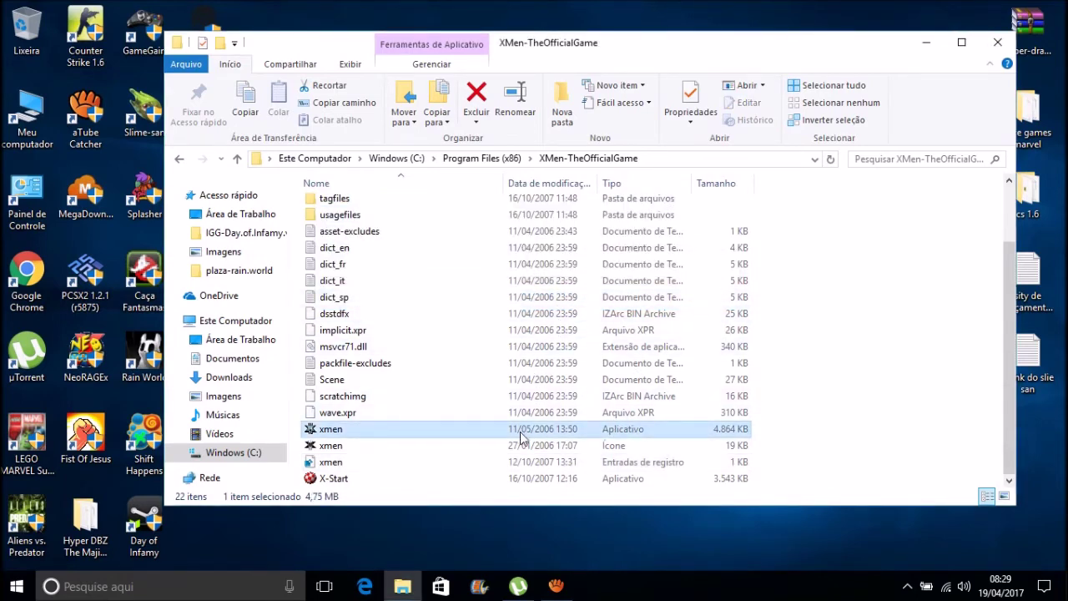
pyautogui.rightClick(313, 427)
pyautogui.moveTo(522, 296)
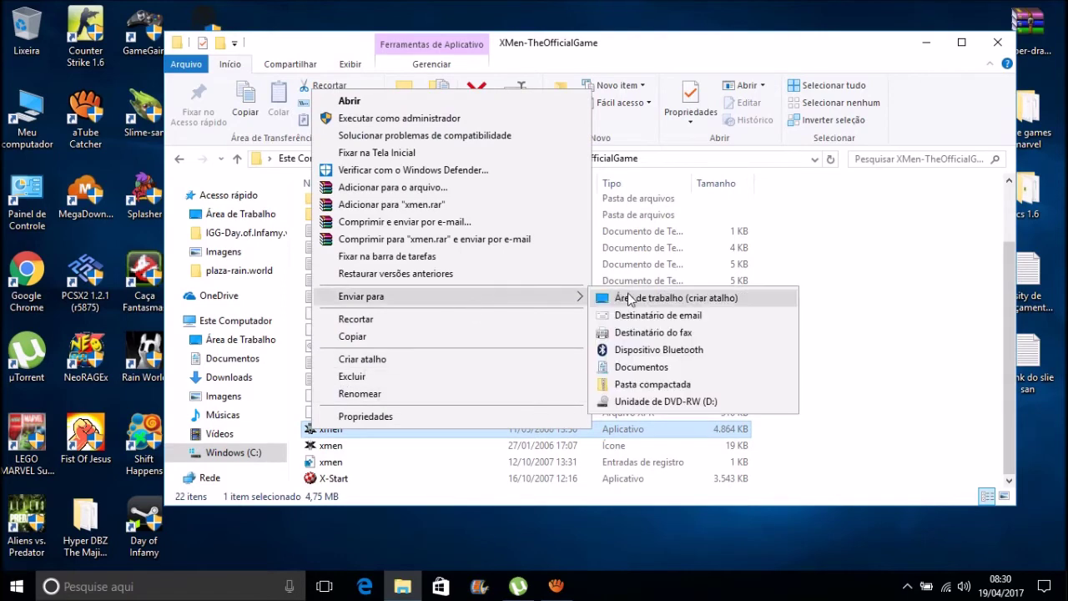
pyautogui.click(630, 298)
pyautogui.click(997, 41)
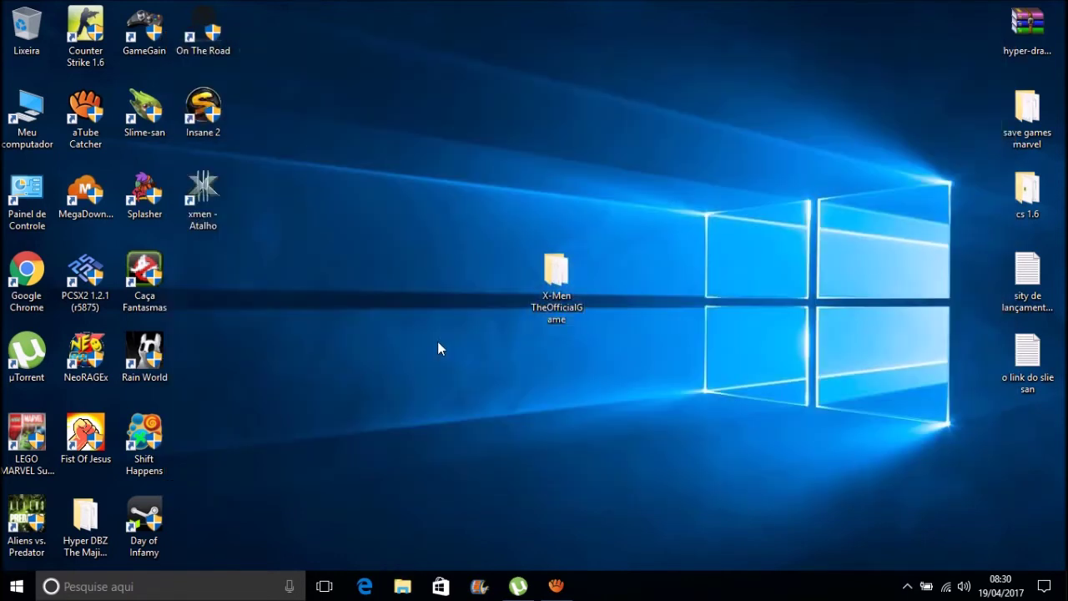
# Launch the game from the new xmen - Atalho desktop shortcut
pyautogui.click(198, 194)
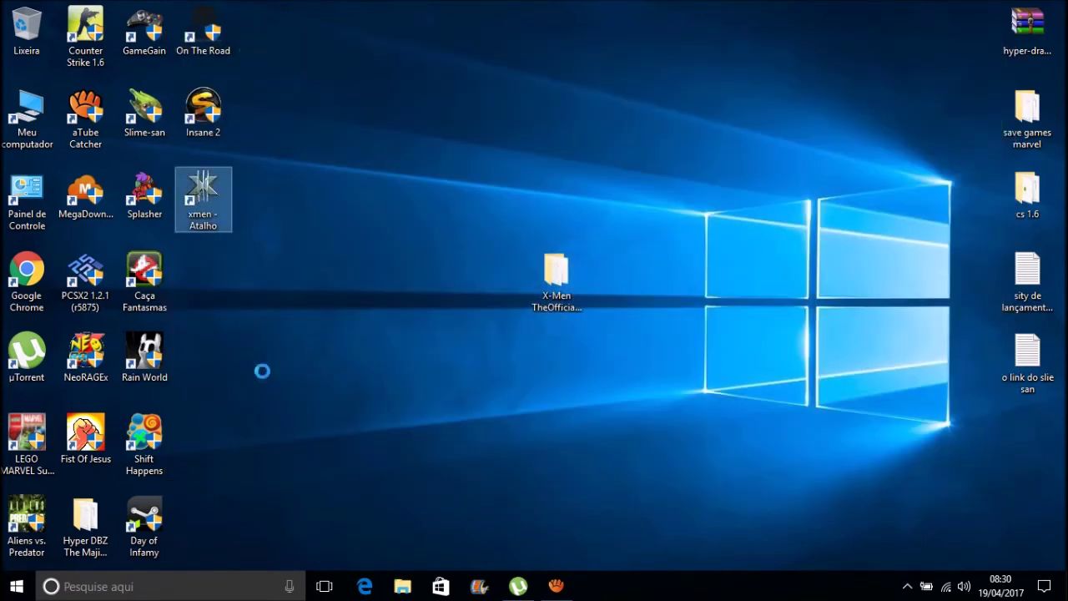
# Rename the xmen - Atalho desktop shortcut as XMen-The Official Game in its properties, reusing the folder name copied from its target path
pyautogui.rightClick(205, 189)
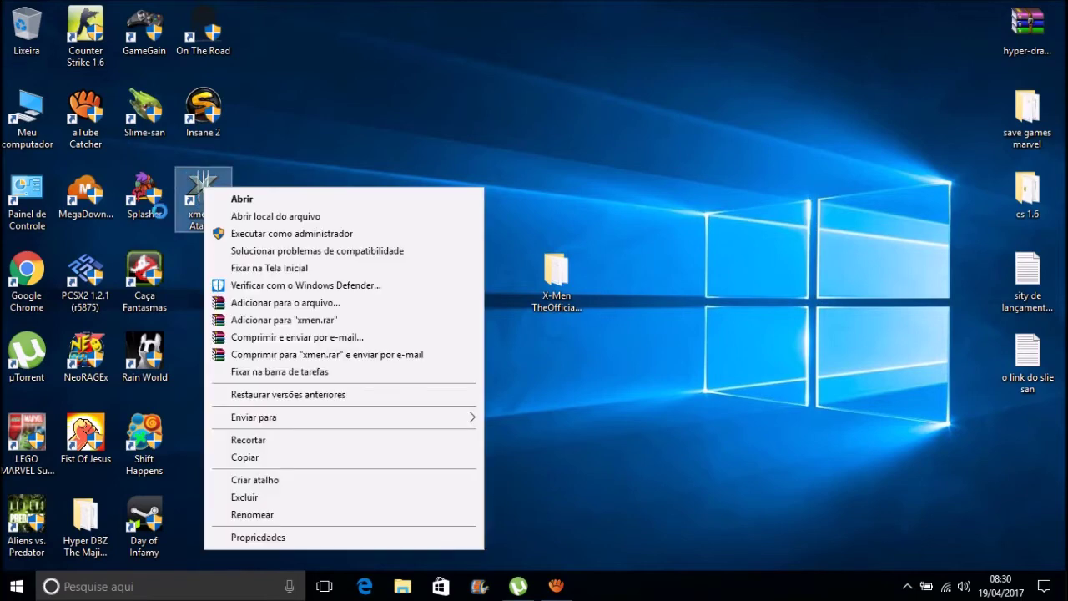
pyautogui.click(231, 537)
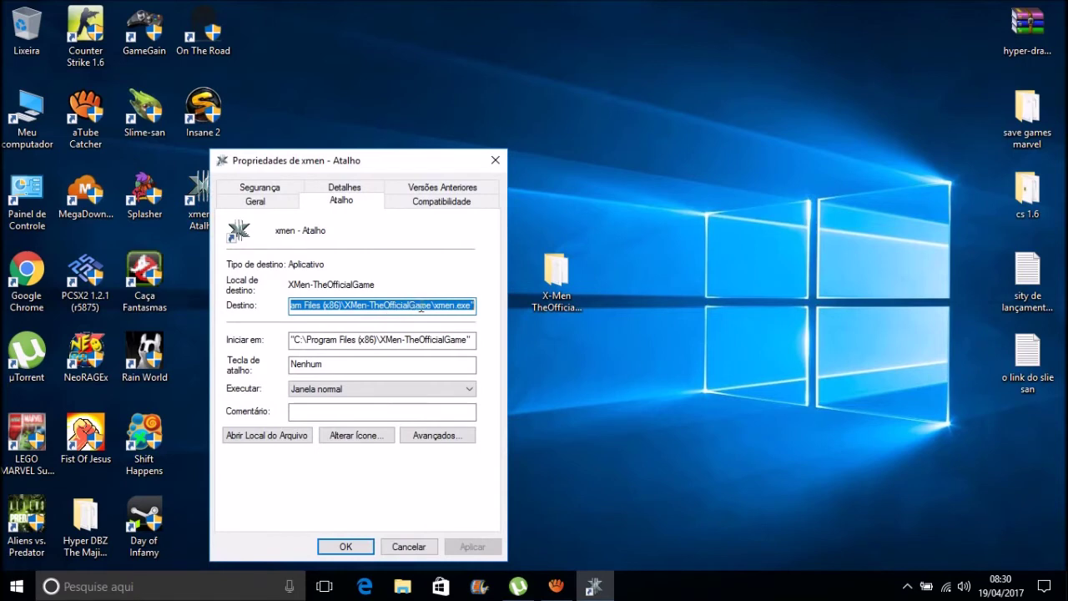
pyautogui.moveTo(430, 307); pyautogui.dragTo(356, 304)
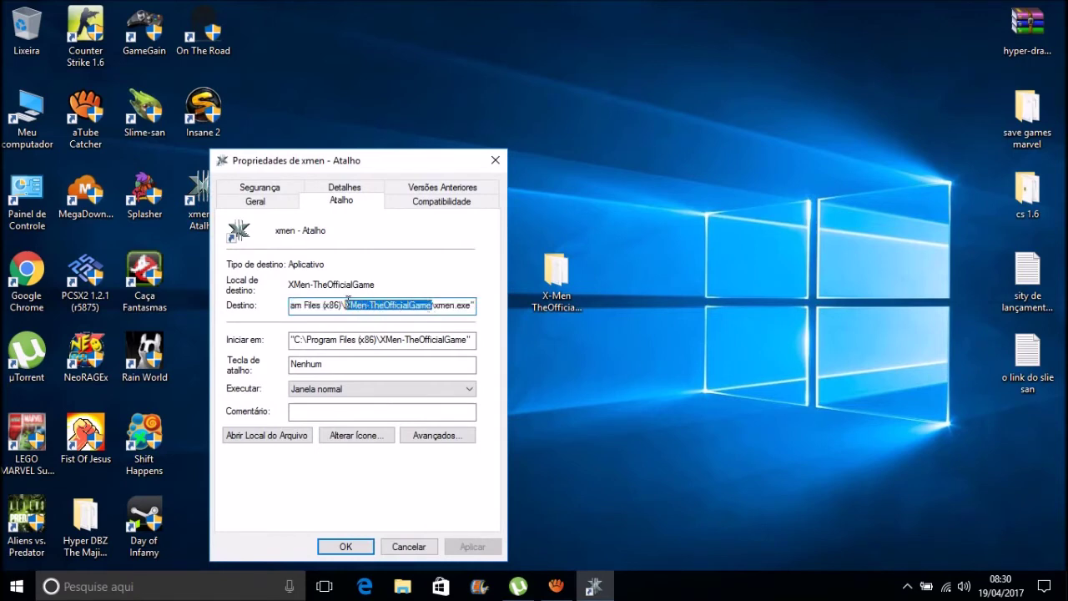
pyautogui.rightClick(381, 304)
pyautogui.click(417, 358)
pyautogui.click(255, 202)
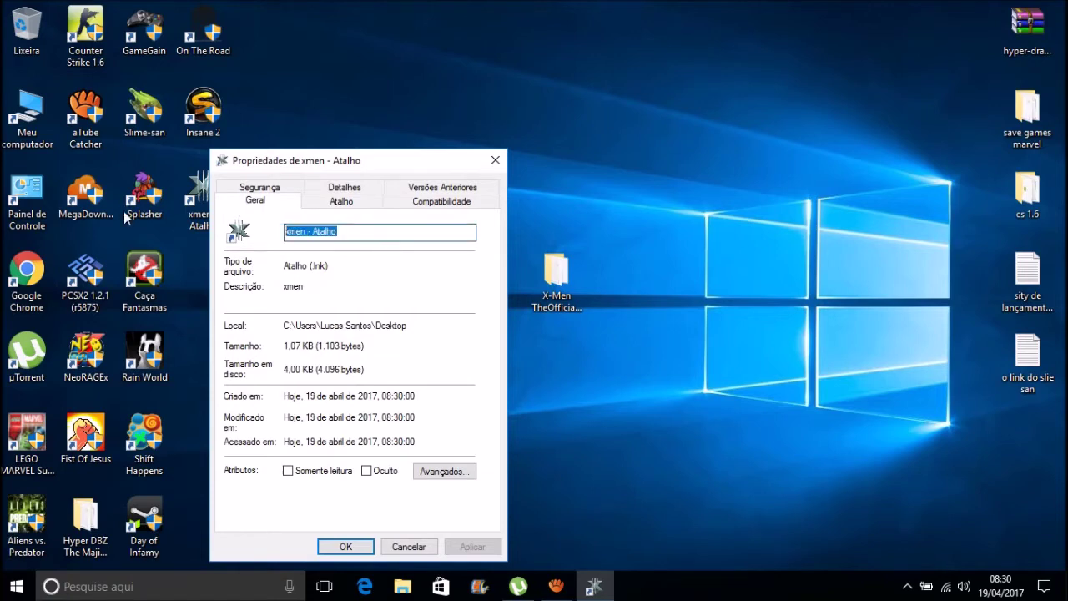
pyautogui.hotkey('ctrl', 'v')
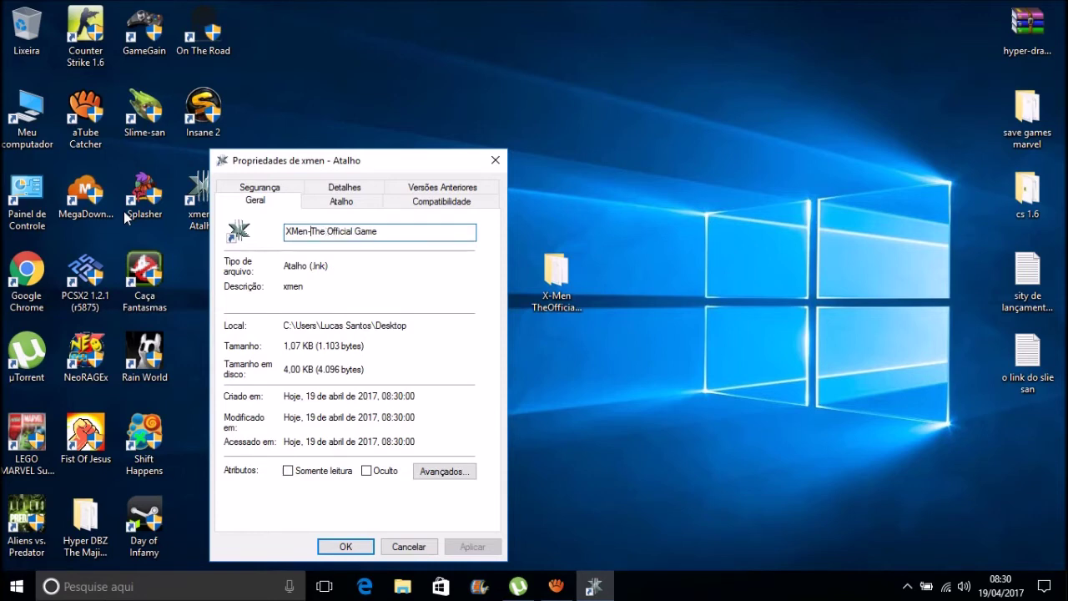
# Set the shortcut's compatibility options to always run the program as administrator and apply the property changes
pyautogui.click(396, 204)
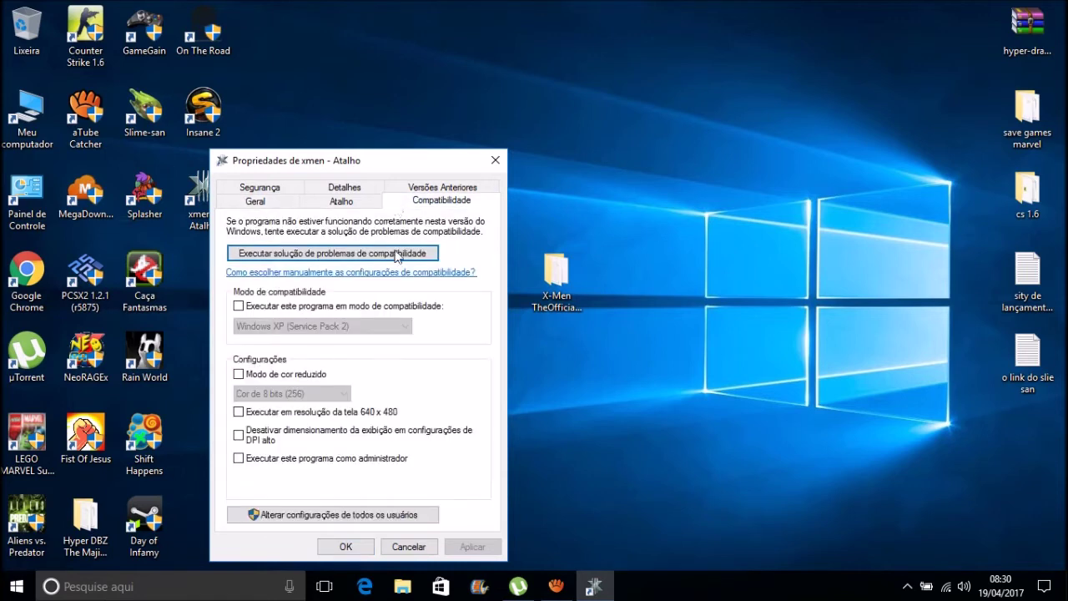
pyautogui.click(286, 459)
pyautogui.click(346, 546)
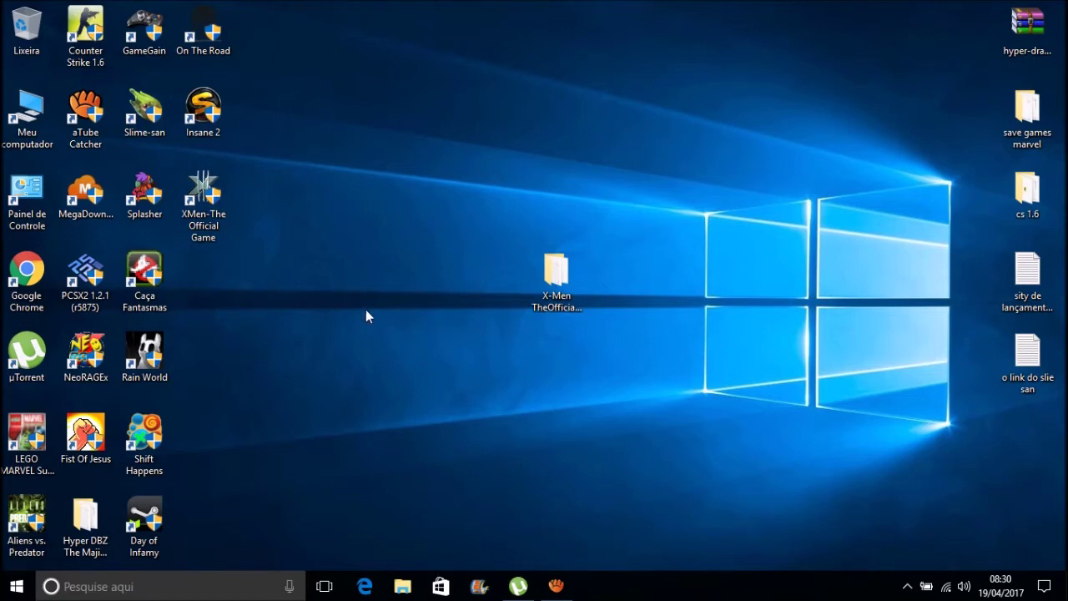
# Copy the X-Men The Official Game folder from the Unlocker folder inside the desktop's X-Men TheOfficialGame folder
pyautogui.click(540, 275)
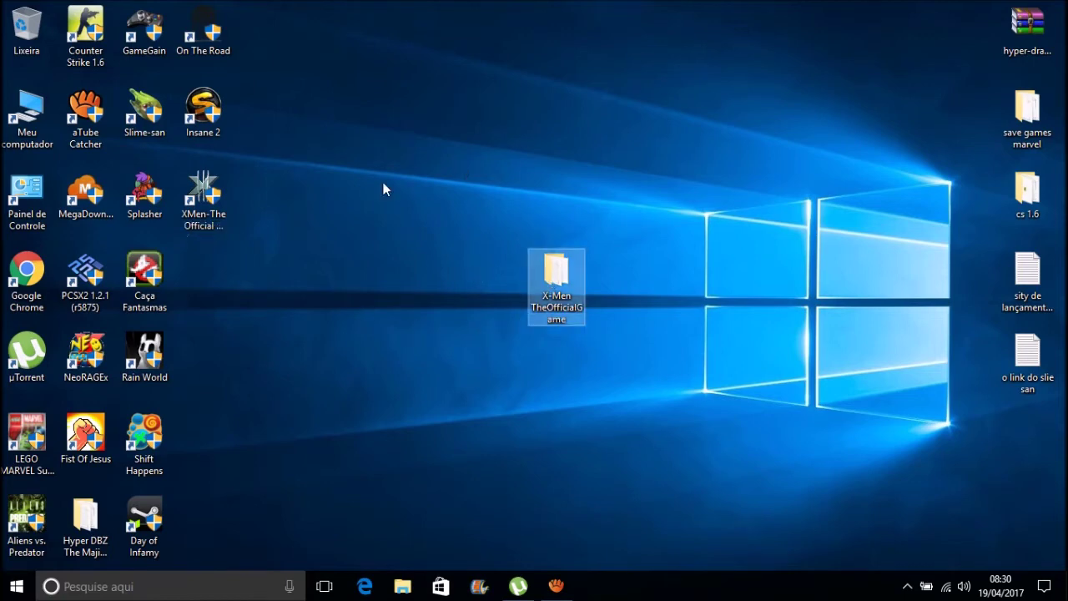
pyautogui.doubleClick(557, 273)
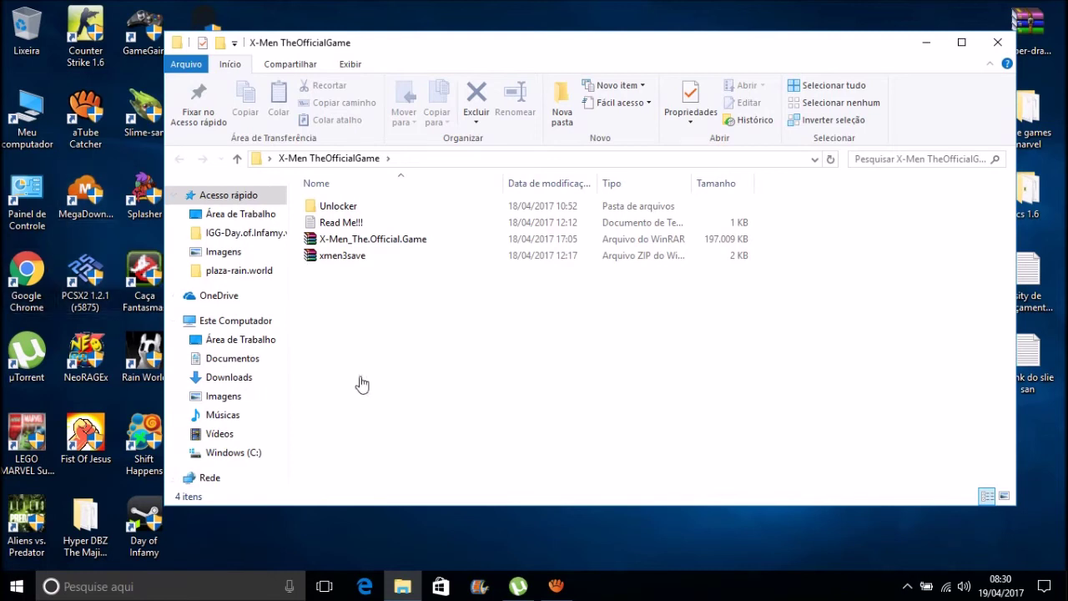
pyautogui.click(338, 257)
pyautogui.click(486, 329)
pyautogui.click(332, 259)
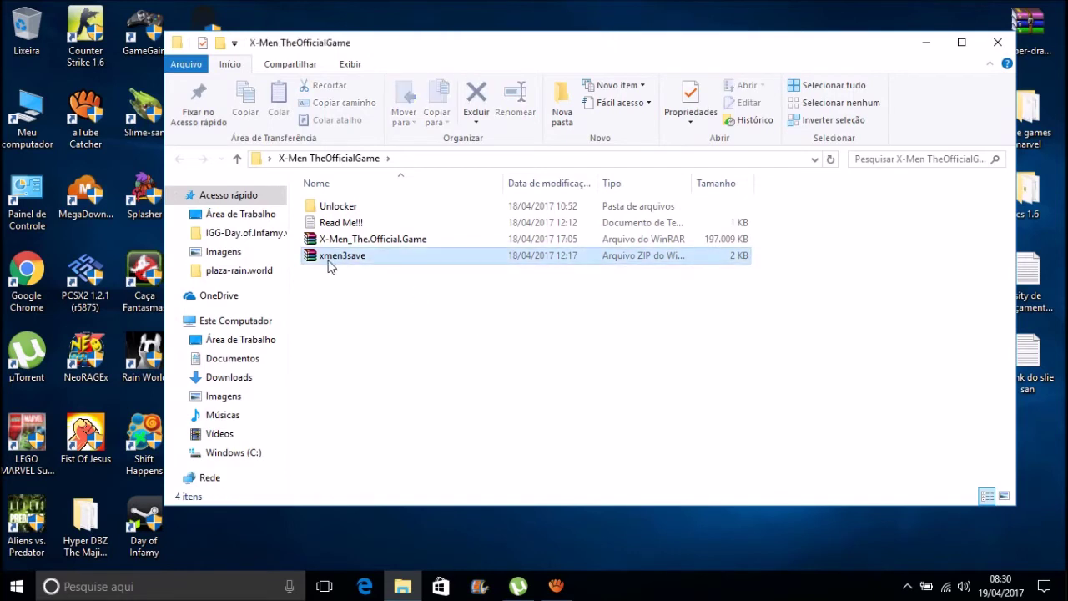
pyautogui.click(440, 310)
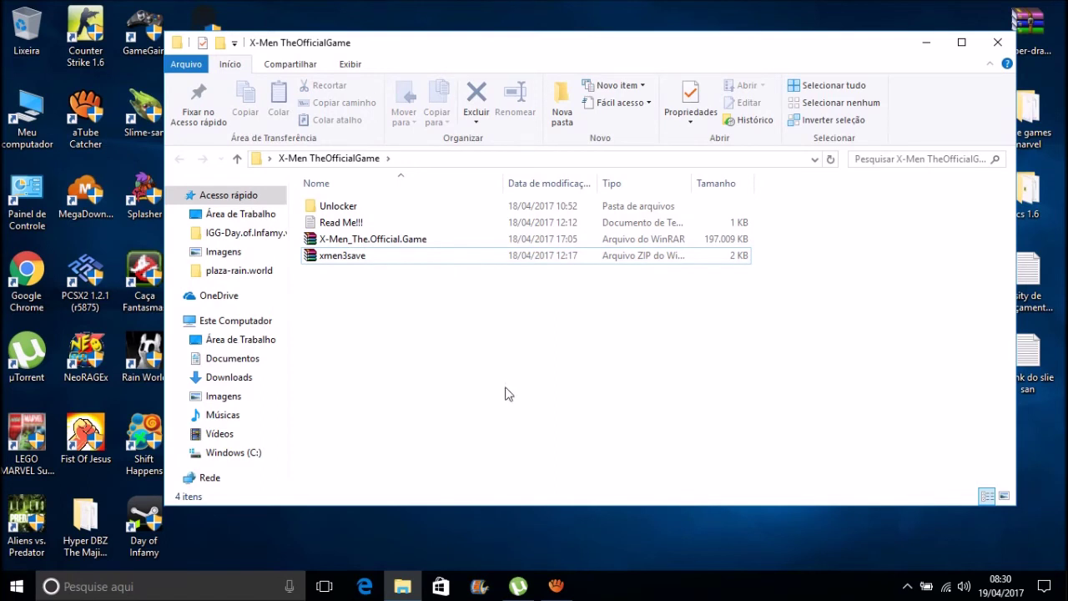
pyautogui.doubleClick(336, 207)
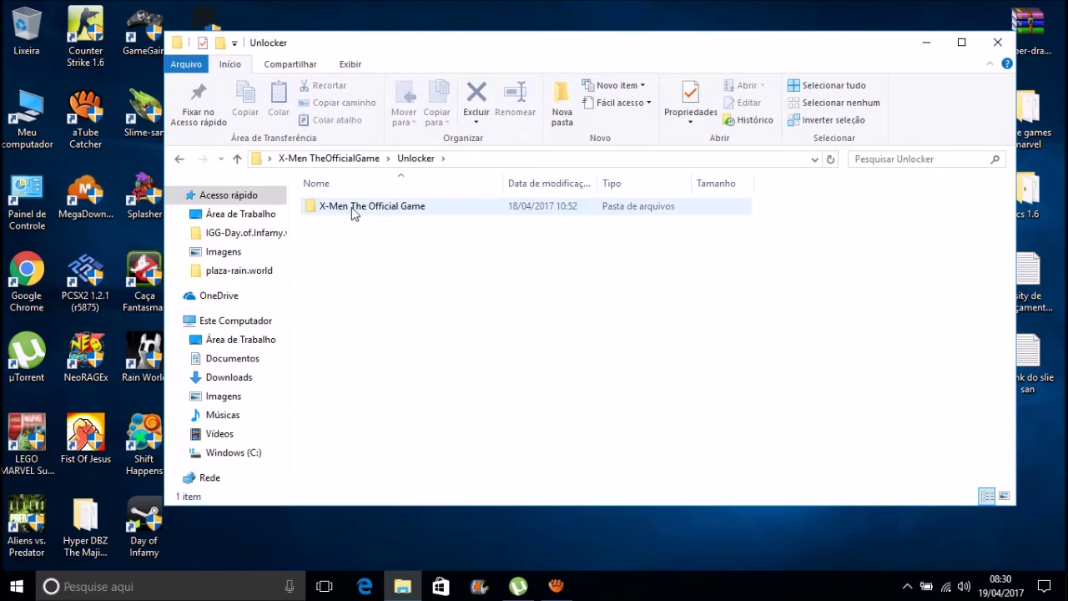
pyautogui.click(354, 215)
pyautogui.rightClick(351, 210)
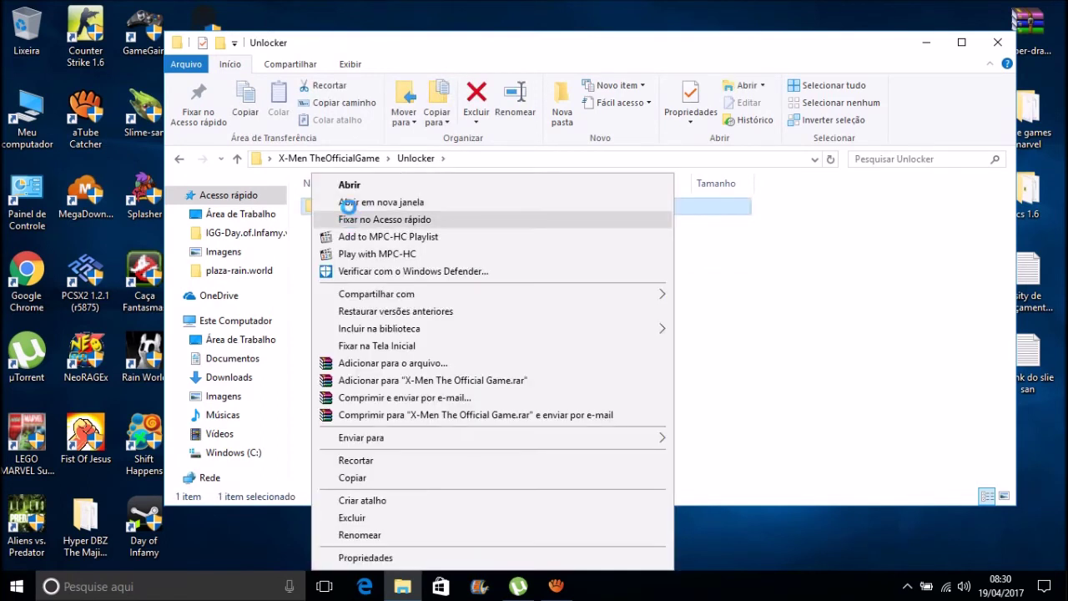
pyautogui.click(367, 478)
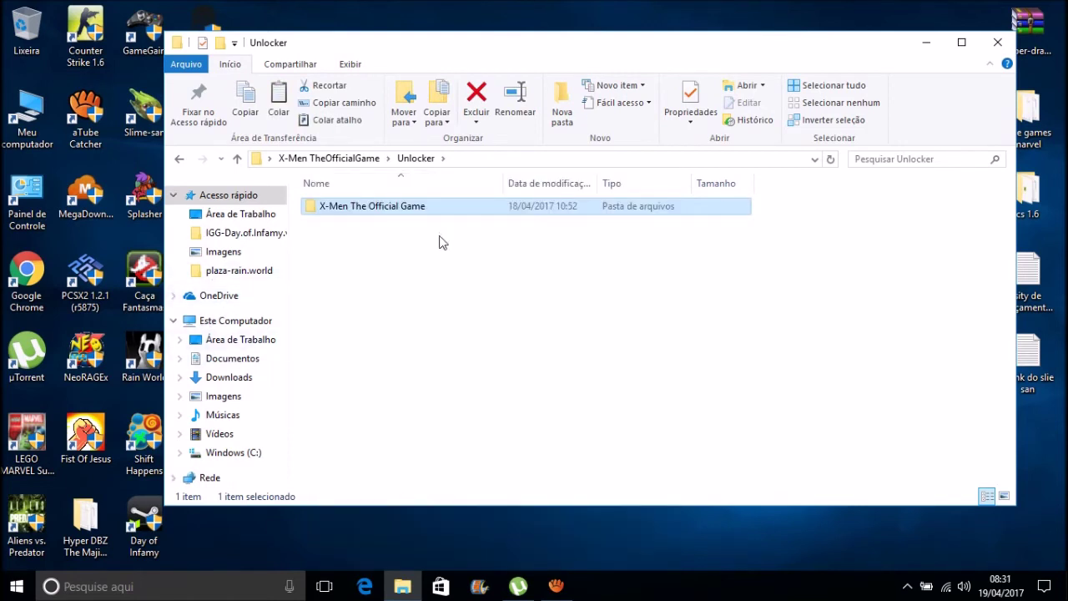
pyautogui.click(373, 282)
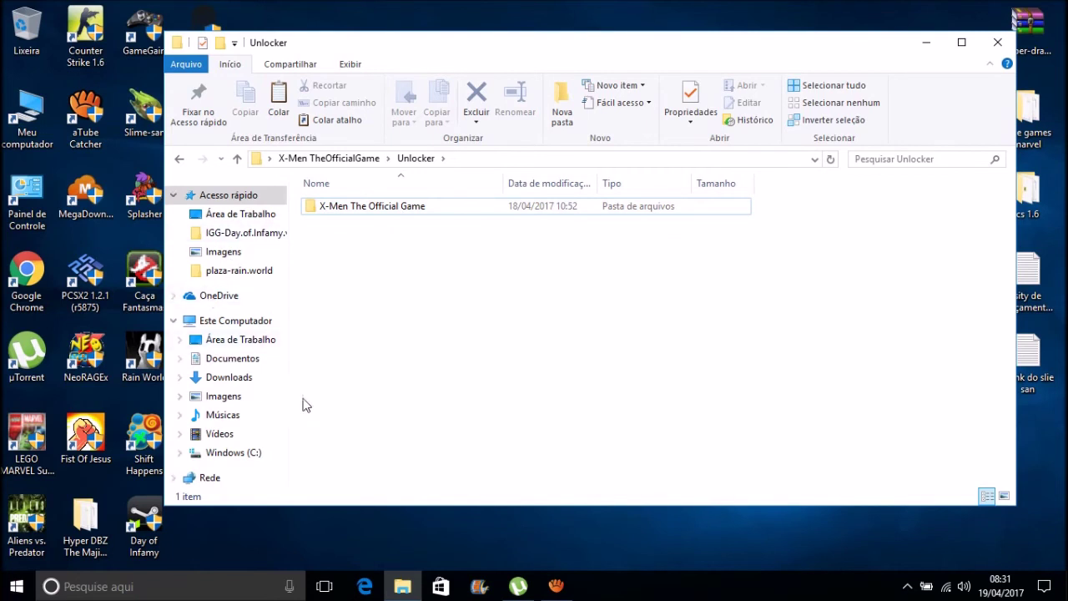
# Paste the copied X-Men The Official Game folder into the Activision folder in Documents and close the folder window
pyautogui.click(231, 362)
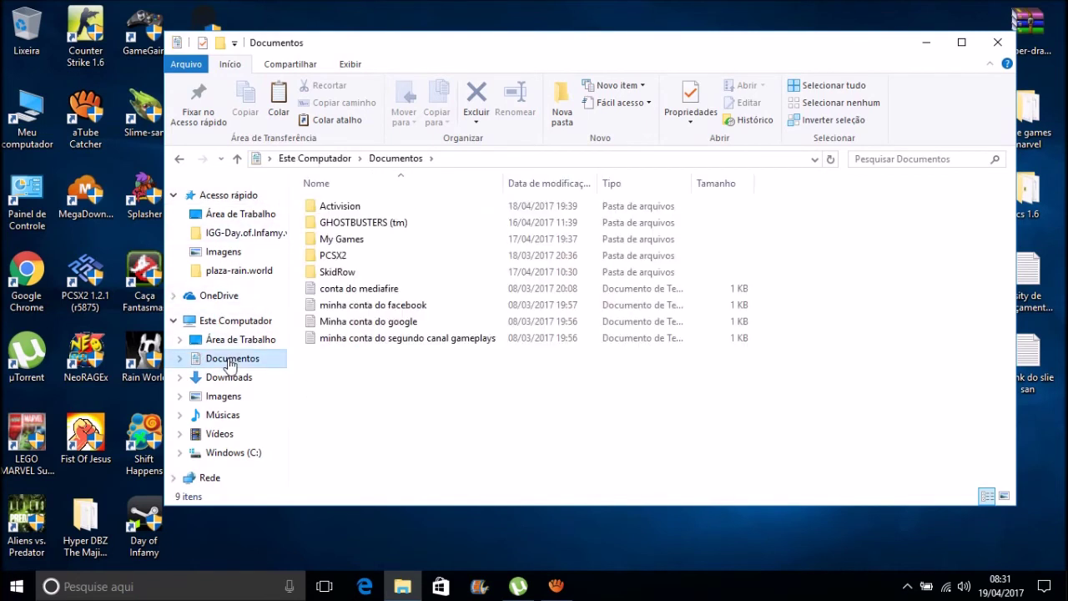
pyautogui.doubleClick(345, 210)
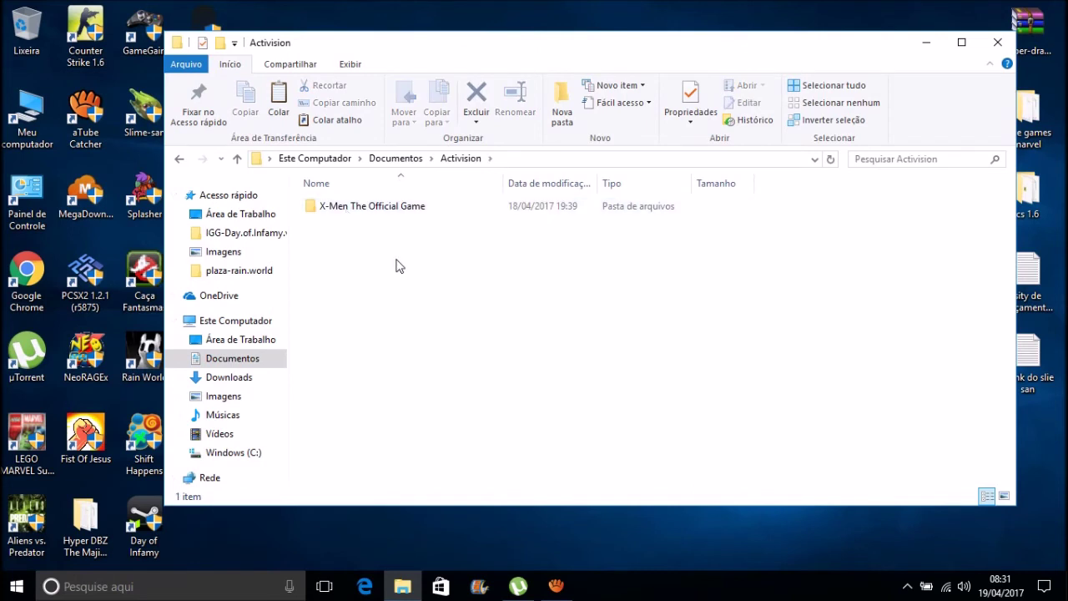
pyautogui.click(341, 212)
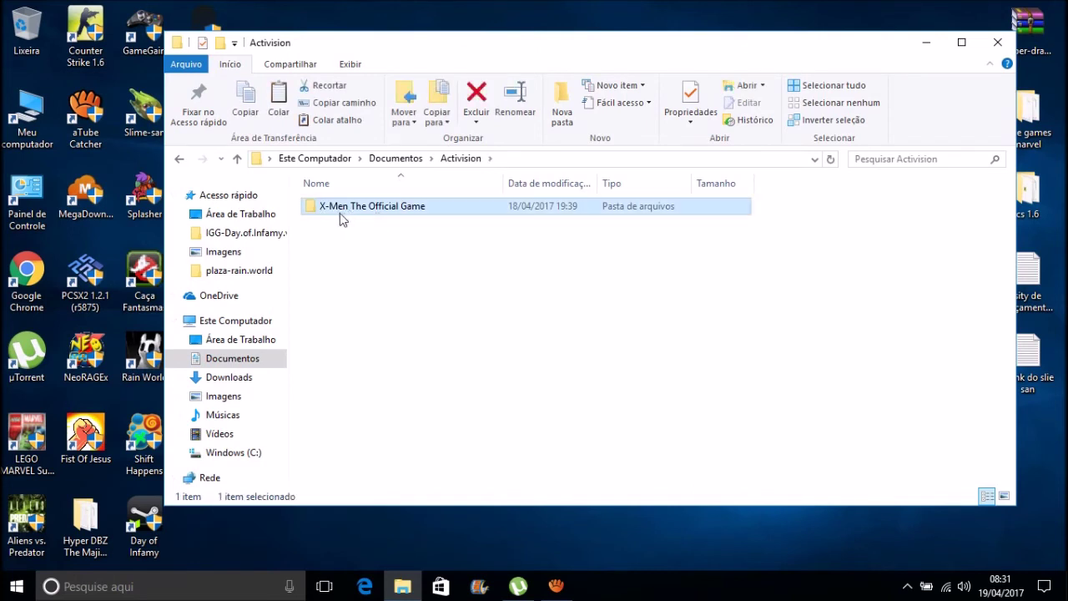
pyautogui.click(390, 288)
pyautogui.hotkey('shift', 'F10')
pyautogui.click(421, 242)
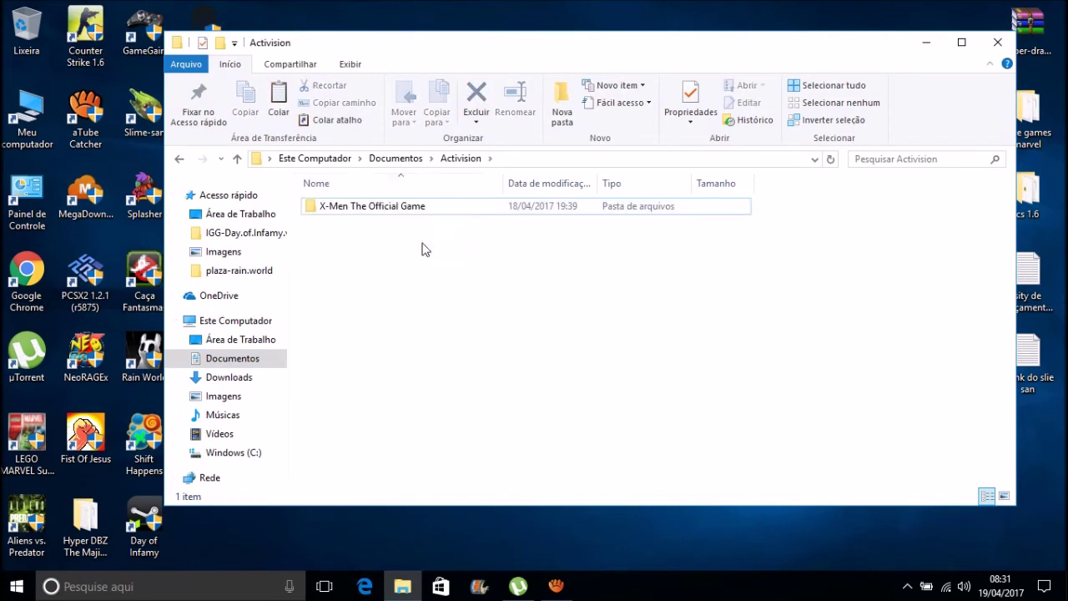
pyautogui.click(472, 179)
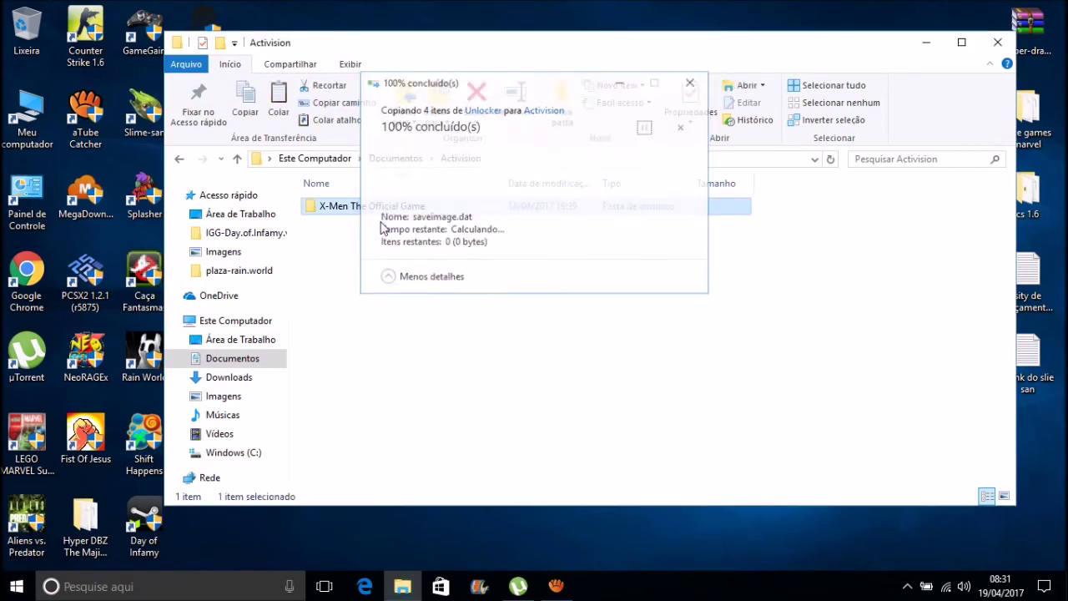
pyautogui.click(506, 274)
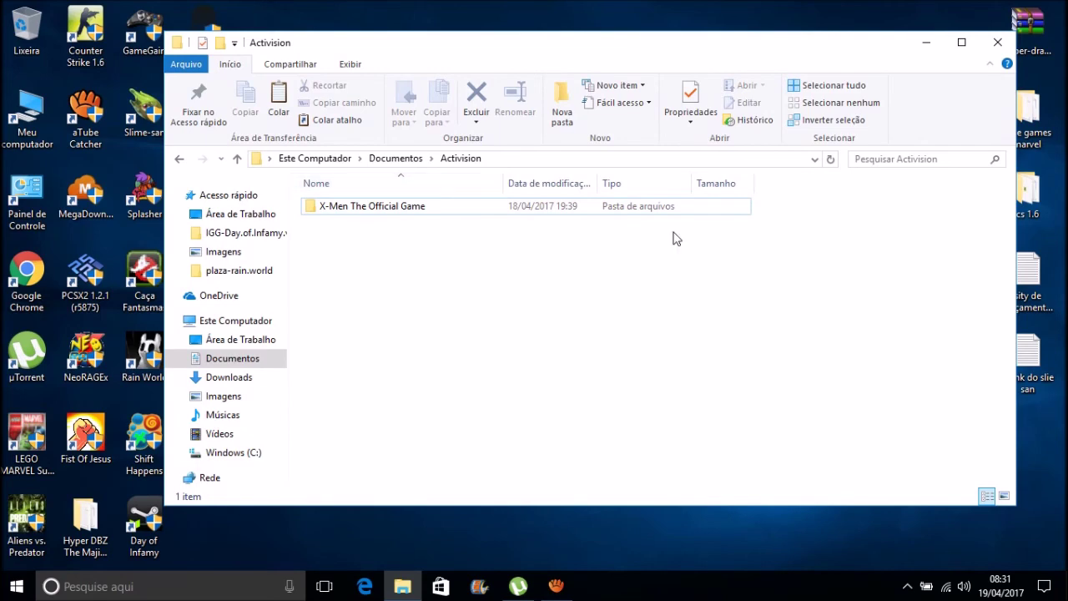
pyautogui.click(997, 42)
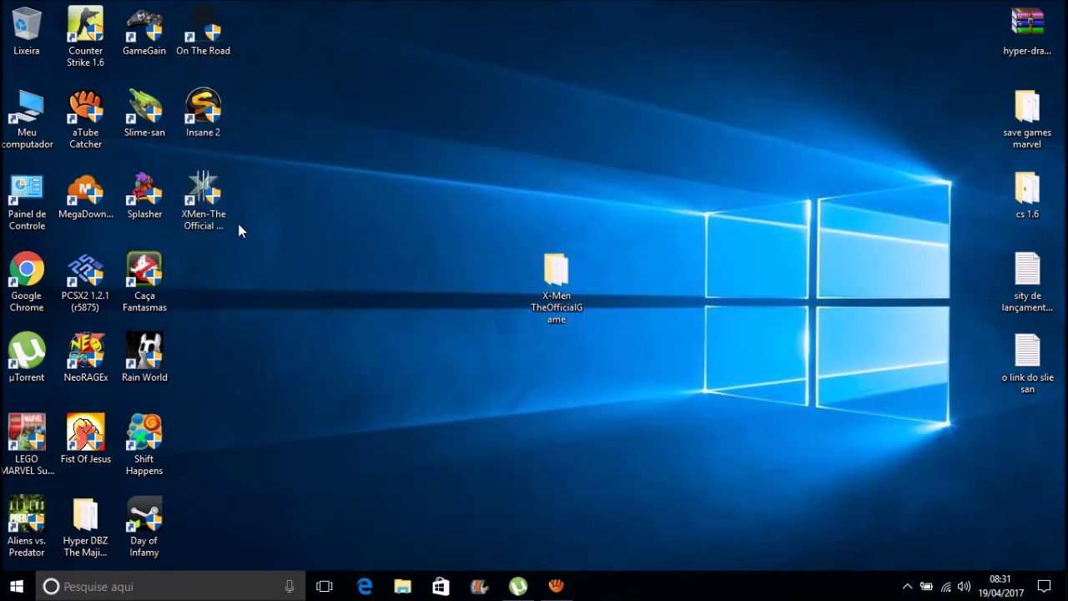
pyautogui.moveTo(321, 293)
pyautogui.mouseDown()
pyautogui.moveTo(8, 8)
pyautogui.moveTo(303, 305)
pyautogui.mouseUp()
pyautogui.click(188, 213)
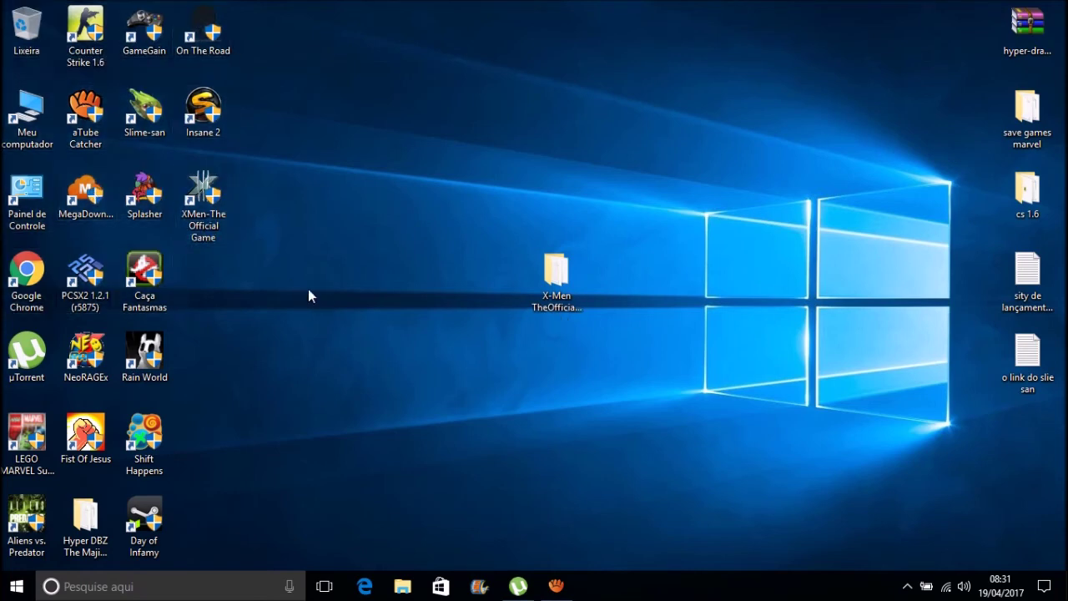
pyautogui.moveTo(248, 287); pyautogui.dragTo(13, 12)
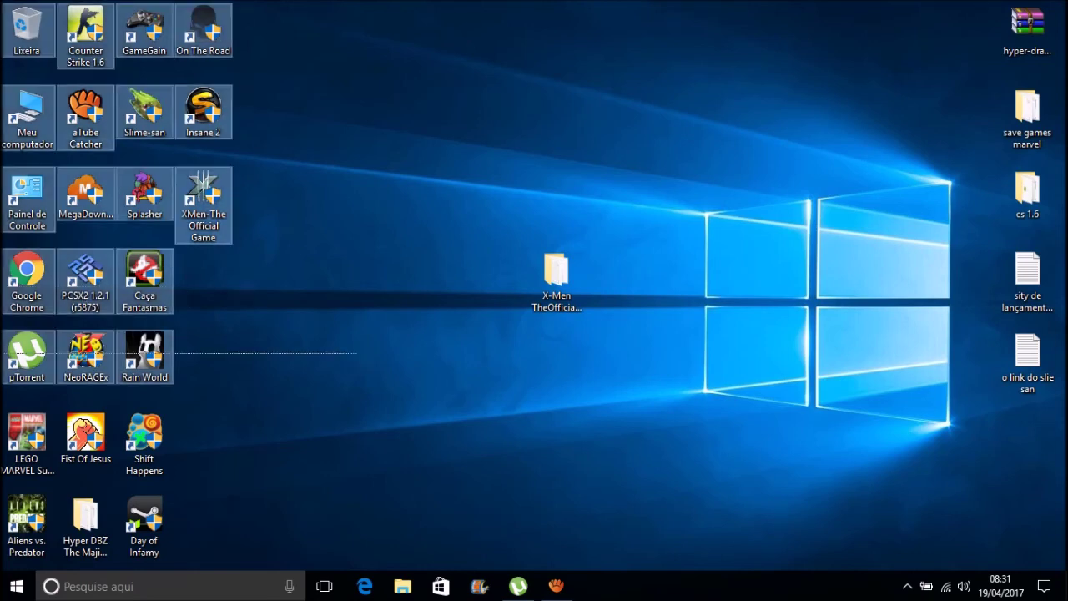
pyautogui.click(335, 401)
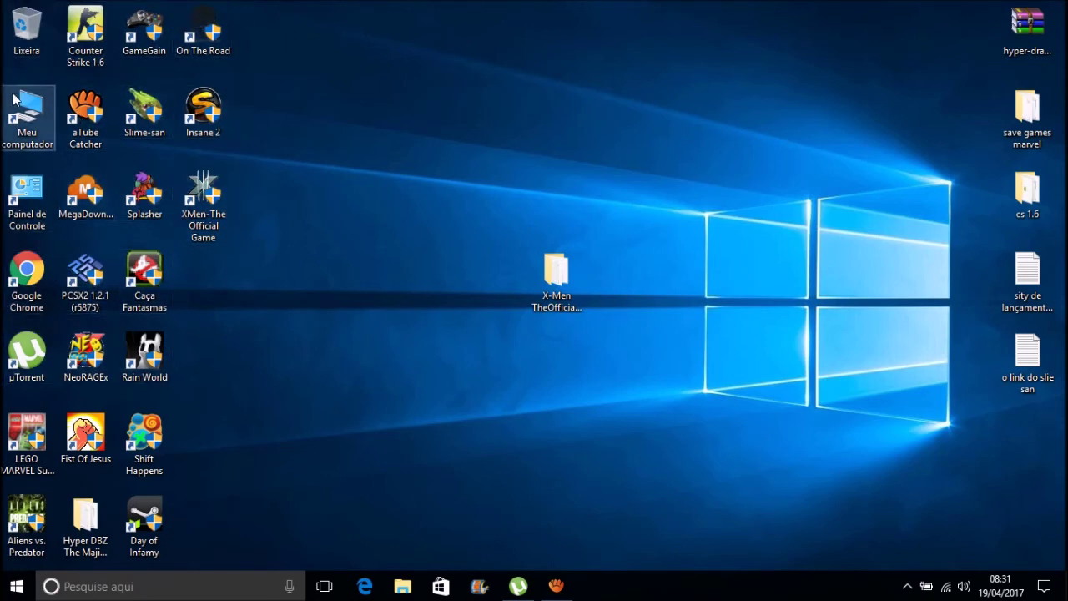
pyautogui.click(205, 205)
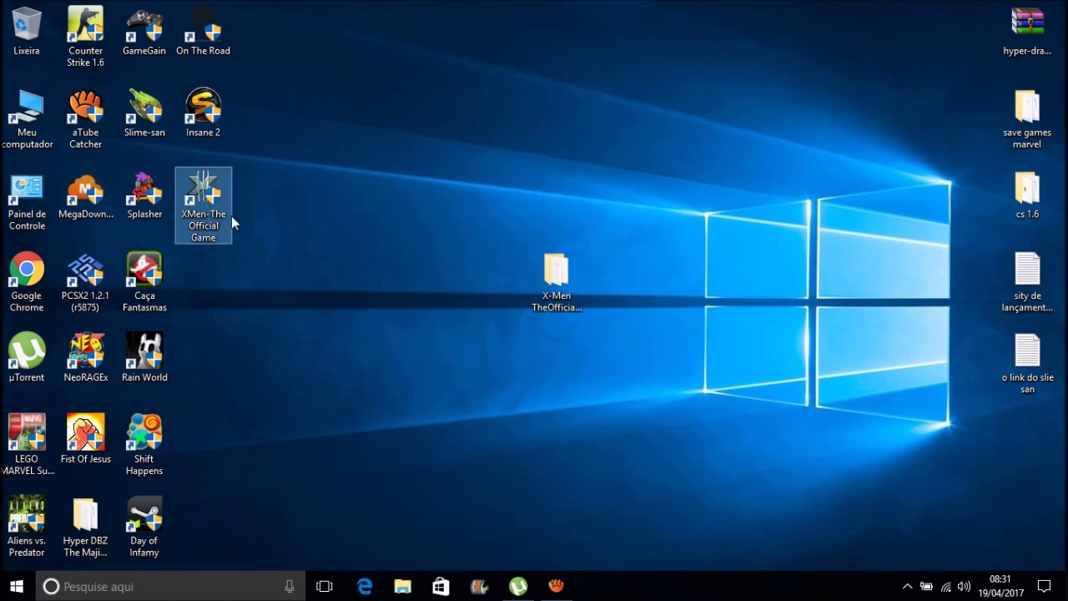
pyautogui.click(313, 336)
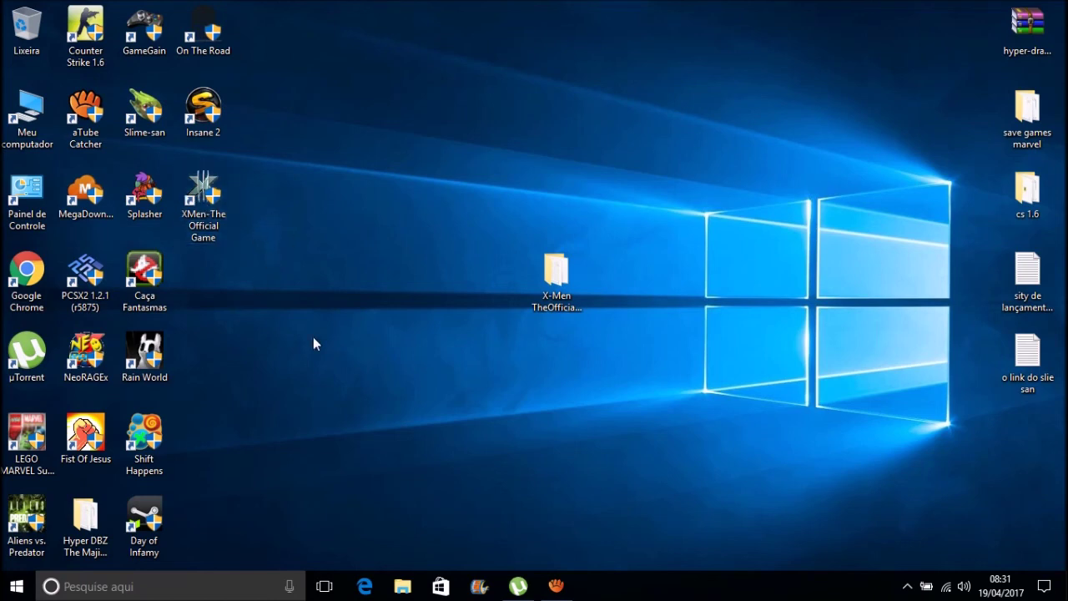